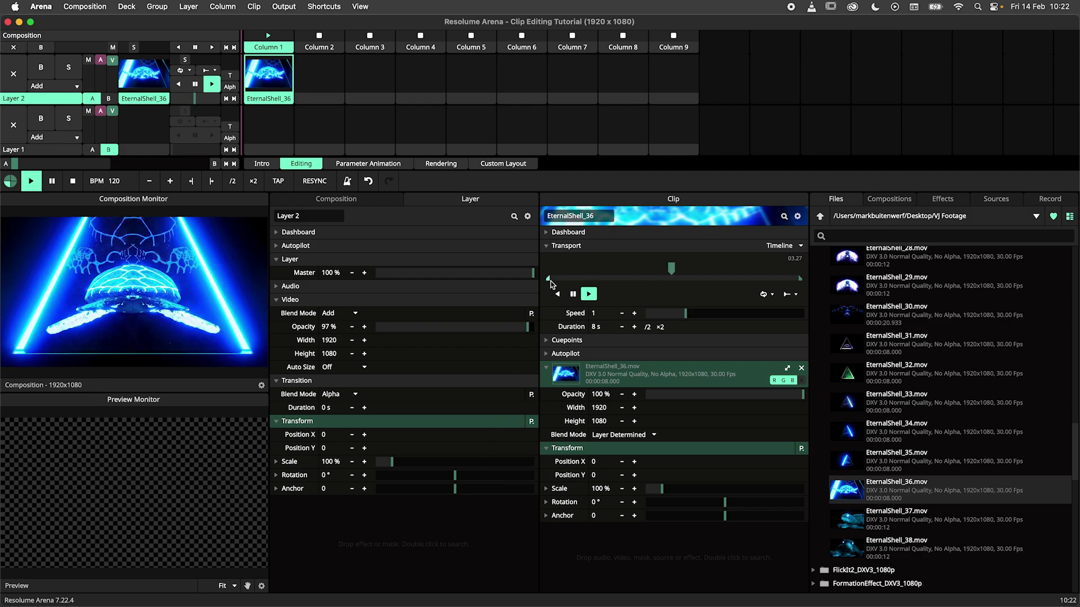
Step: Trim EternalShell_36 by setting its in point to 3 seconds and out point to 6 seconds
drag(549, 279, 594, 279)
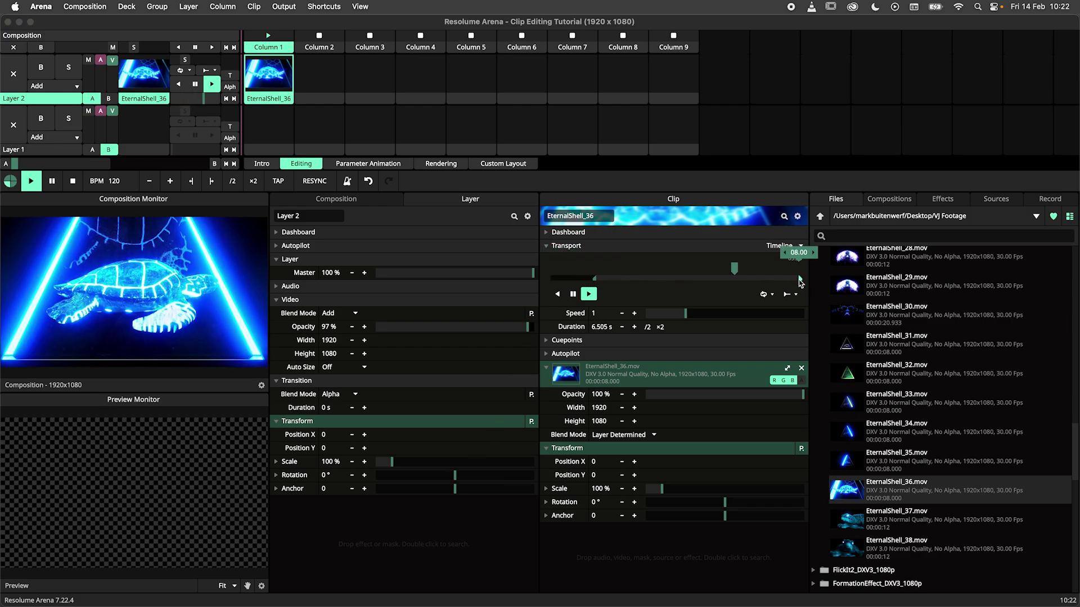
mouse_move(799, 279)
mouse_down()
mouse_move(623, 279)
mouse_move(702, 279)
mouse_up()
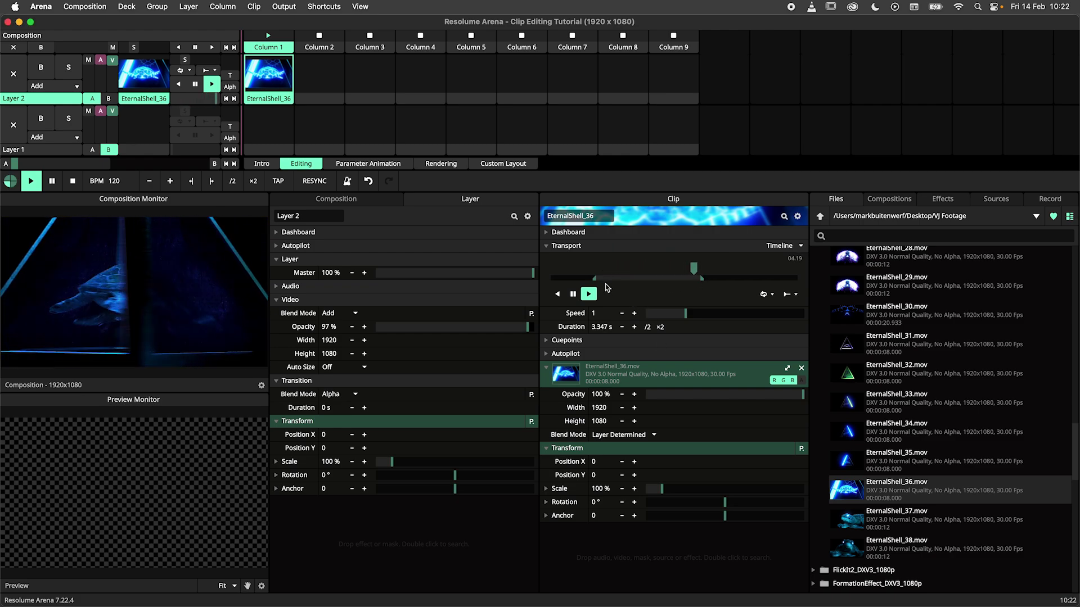
drag(594, 278, 613, 286)
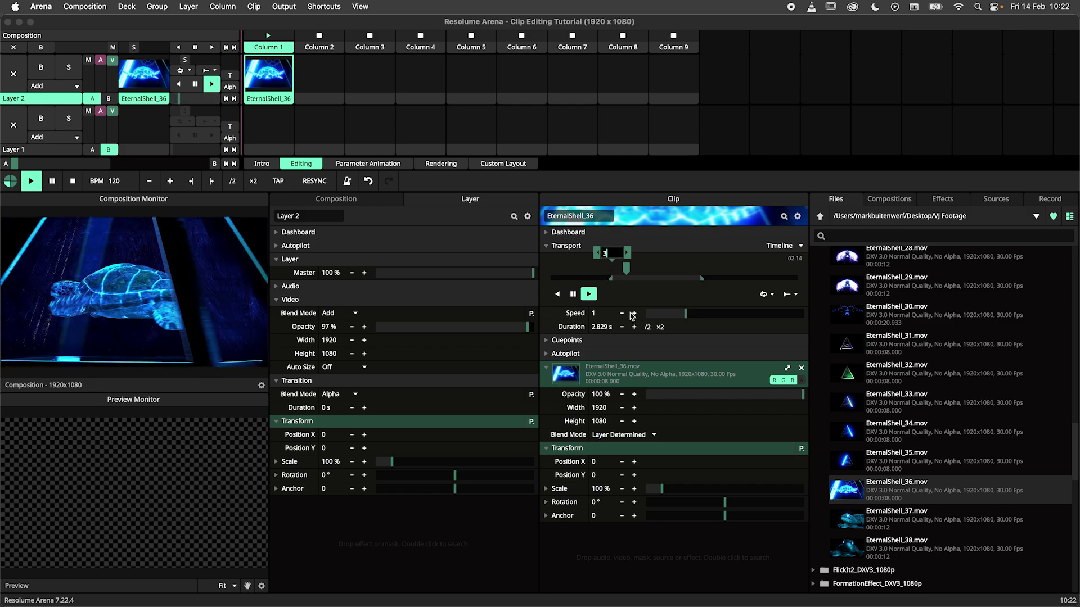
key(Return)
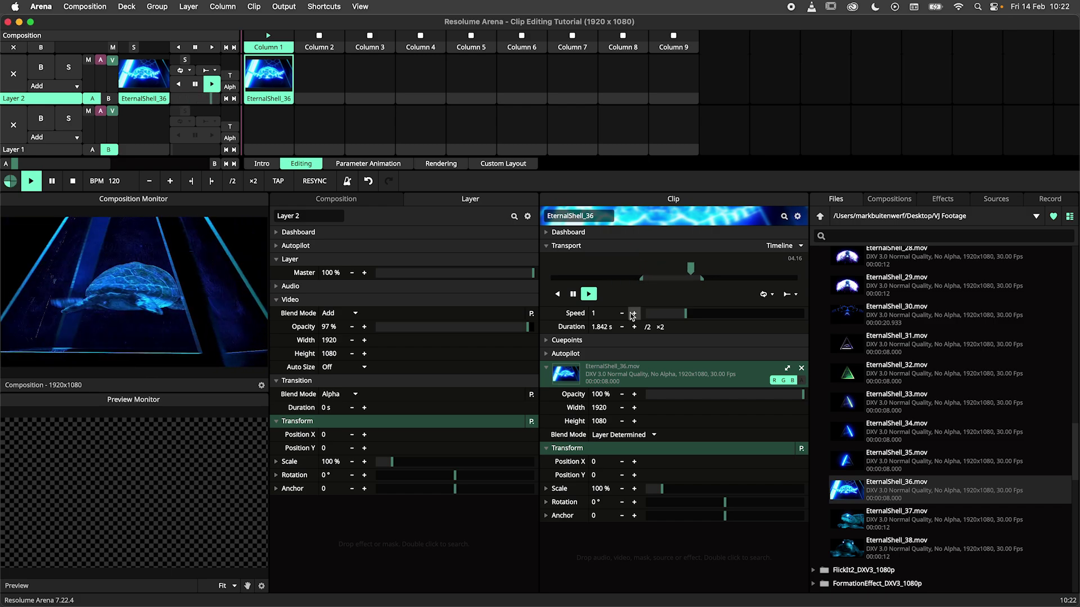
click(701, 252)
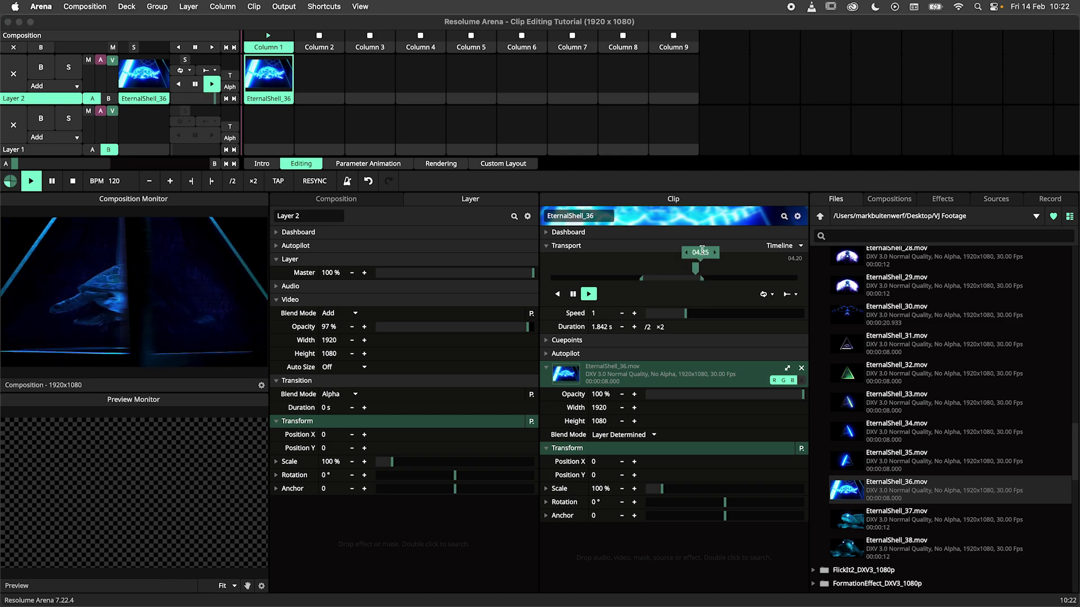
text(6)
key(Return)
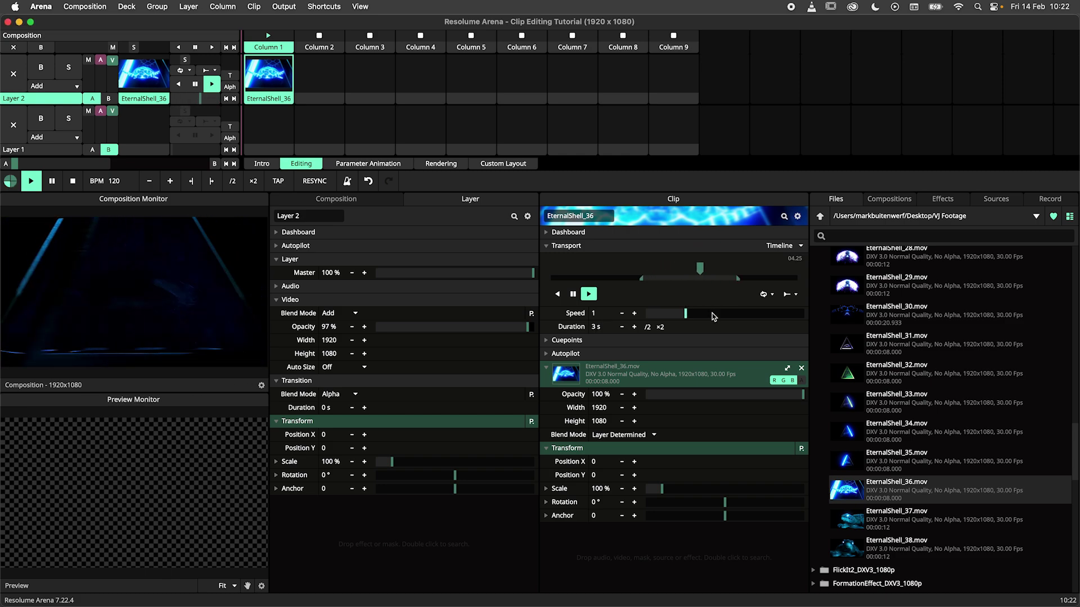
Step: Test resetting and sliding the 3-second range, then restore EternalShell_36's full 8-second range
double_click(742, 280)
double_click(651, 281)
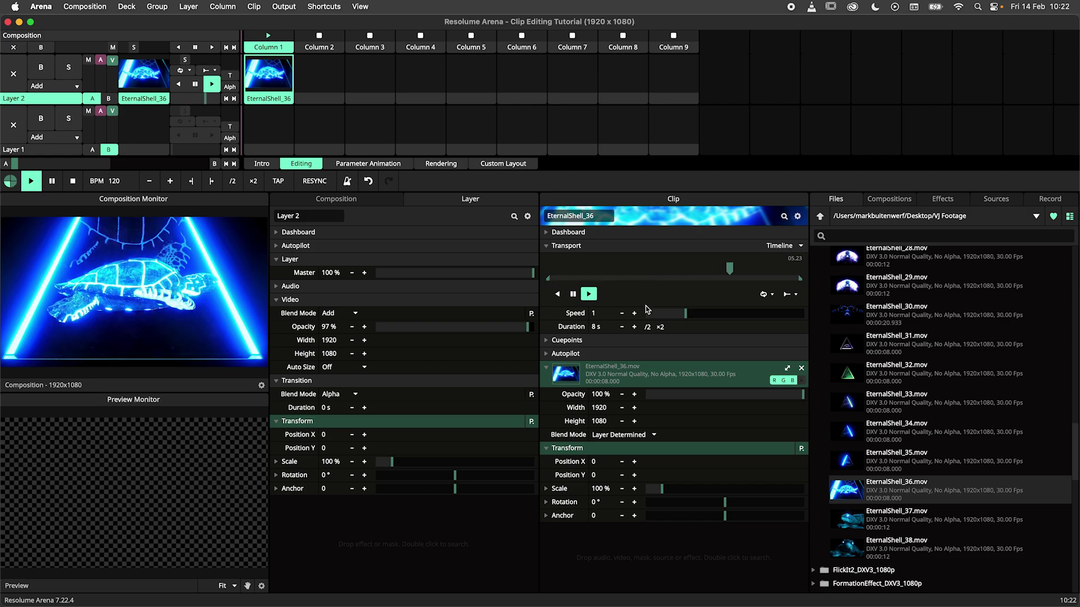
key(super+z)
key(super+z)
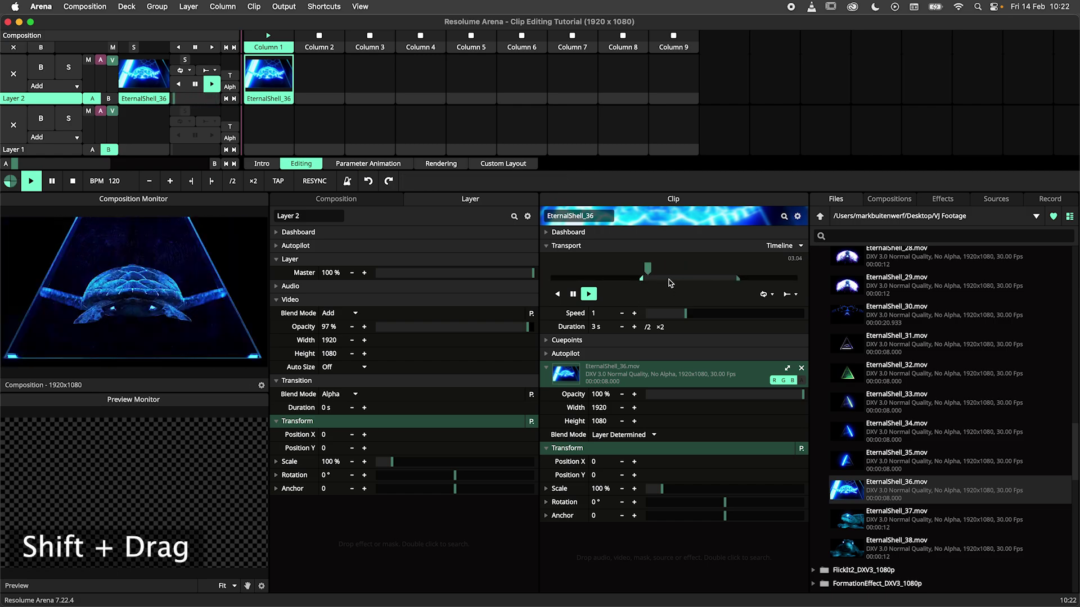
drag(641, 279, 617, 283)
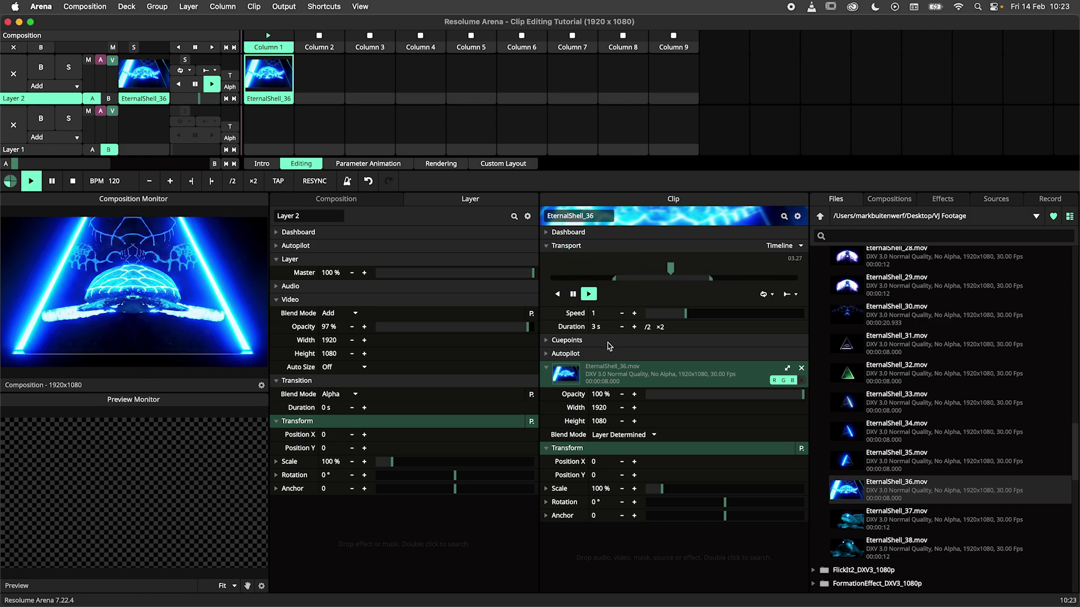
drag(617, 283, 721, 286)
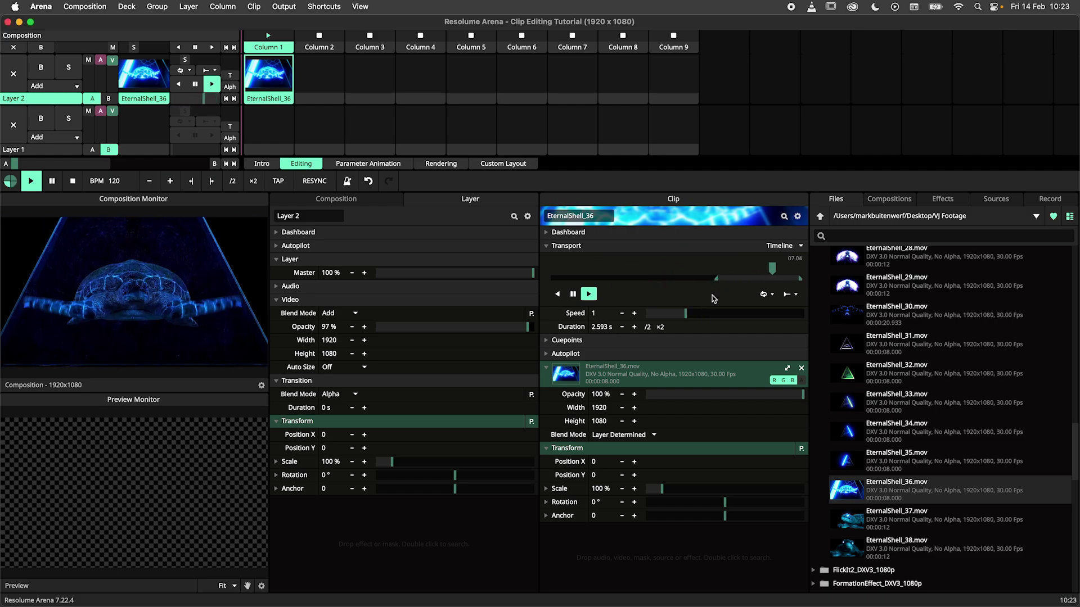
double_click(716, 279)
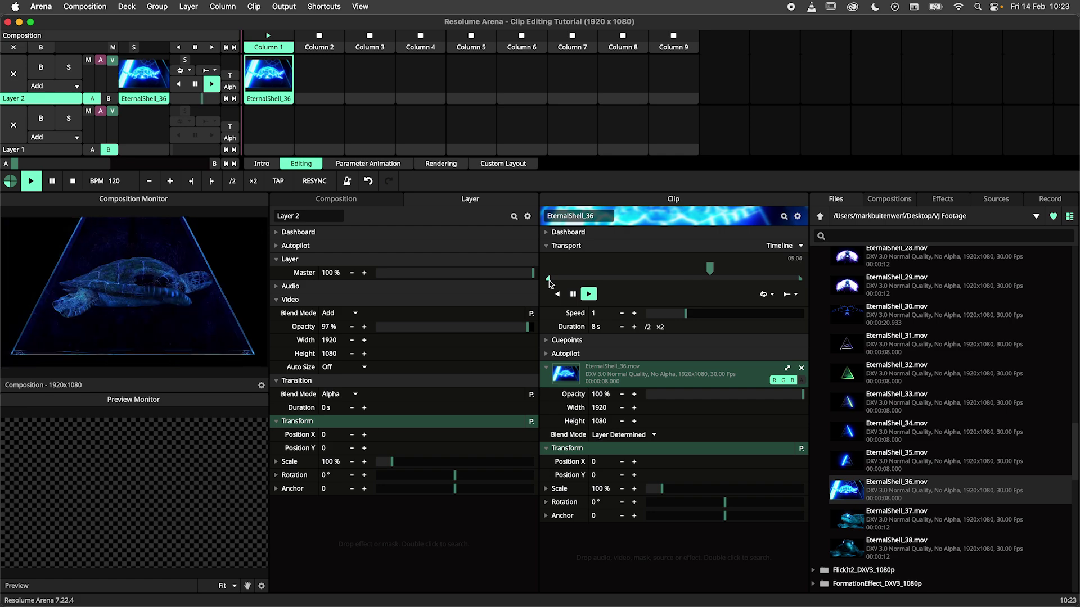
Step: Move EternalShell_36's in point to 02.00 and its out point to 05.29
mouse_move(552, 274)
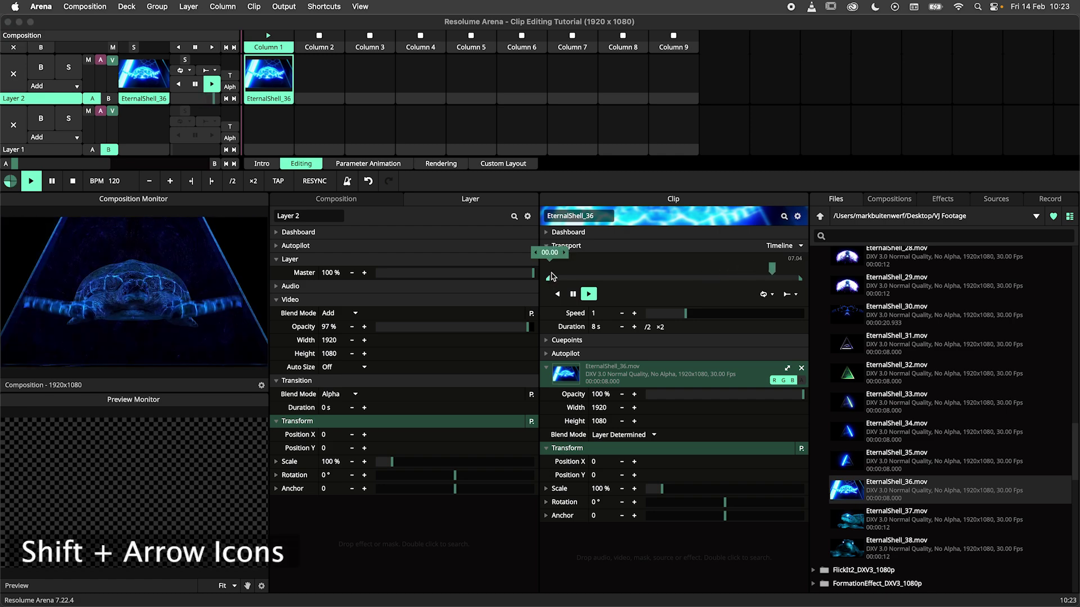
drag(565, 258, 694, 257)
mouse_move(801, 280)
drag(790, 260, 724, 254)
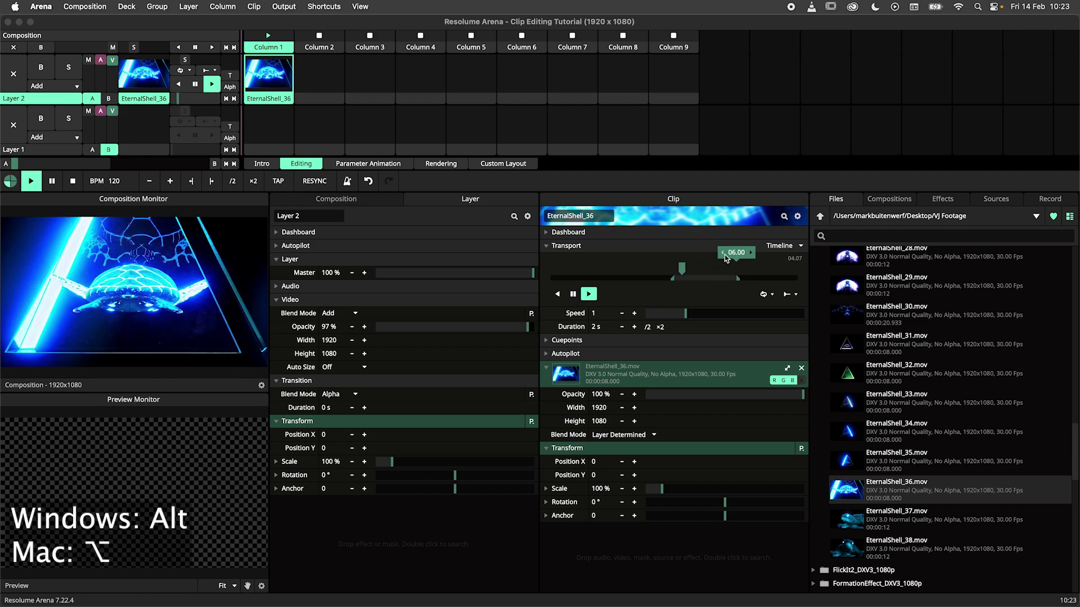
drag(725, 259, 711, 256)
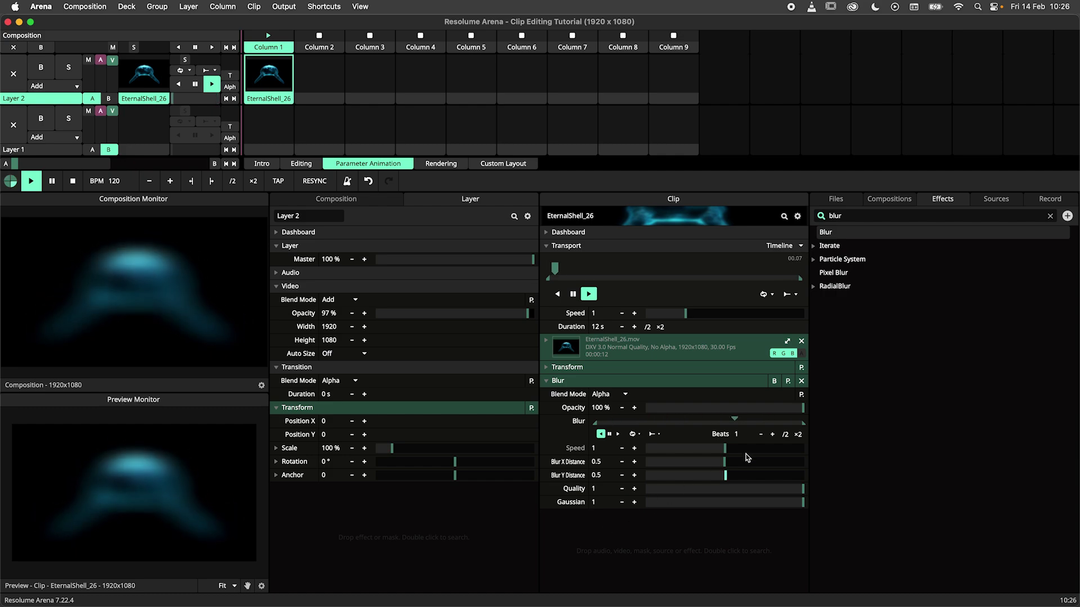
Step: Pull the Blur amount's upper animation range marker down to narrow the range on EternalShell_26
mouse_move(803, 423)
mouse_down()
mouse_move(612, 409)
mouse_move(606, 425)
mouse_move(622, 427)
mouse_up()
mouse_move(624, 426)
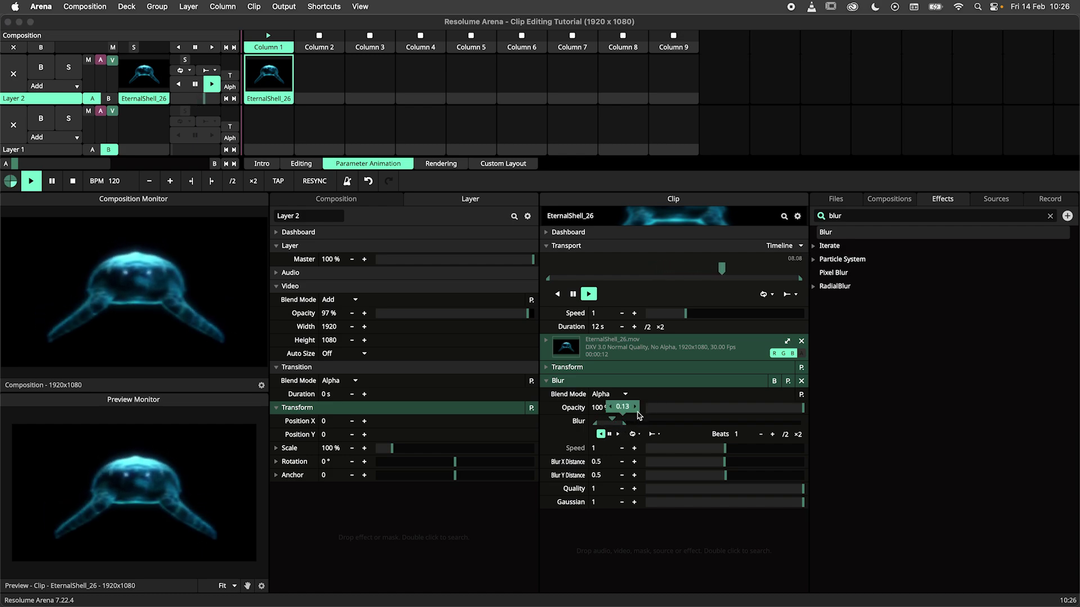
mouse_move(782, 415)
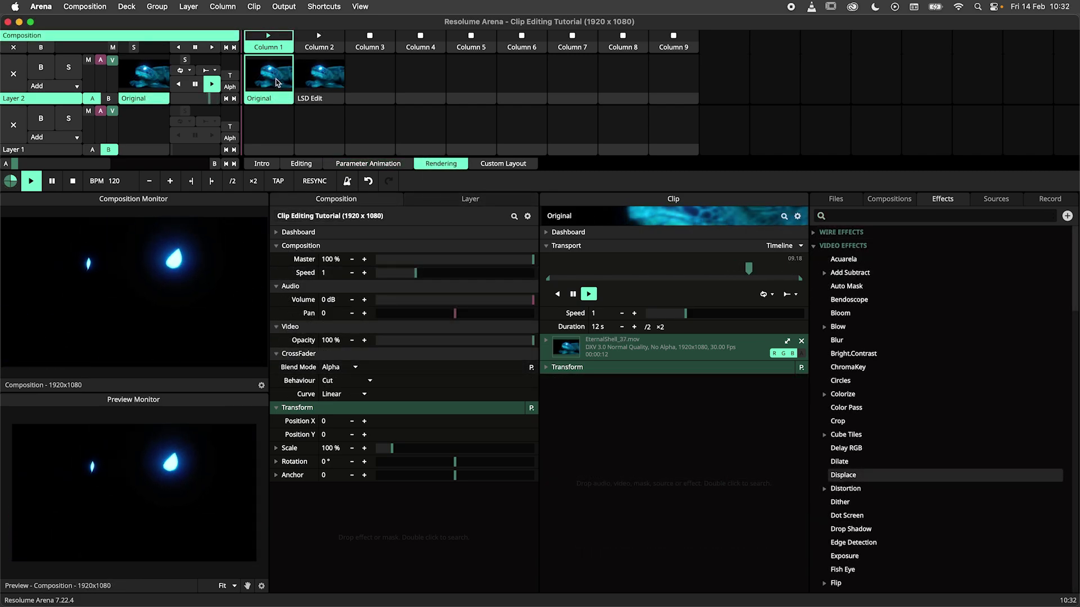
Step: Render LSD Edit to LSD Edit.mov, place it in Layer 2 Column 3 and play it
click(311, 81)
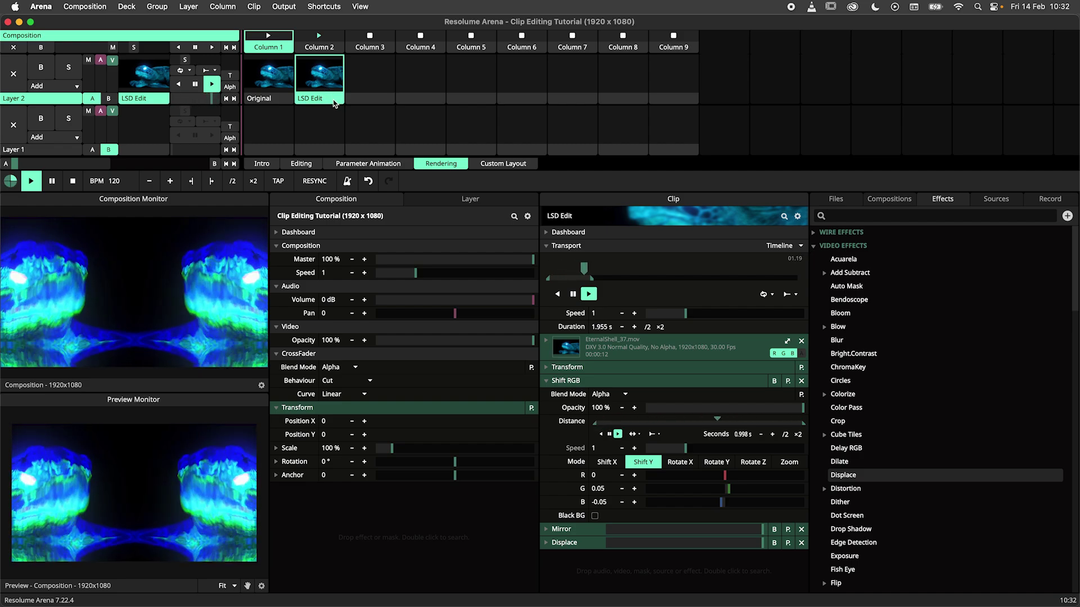
right_click(335, 104)
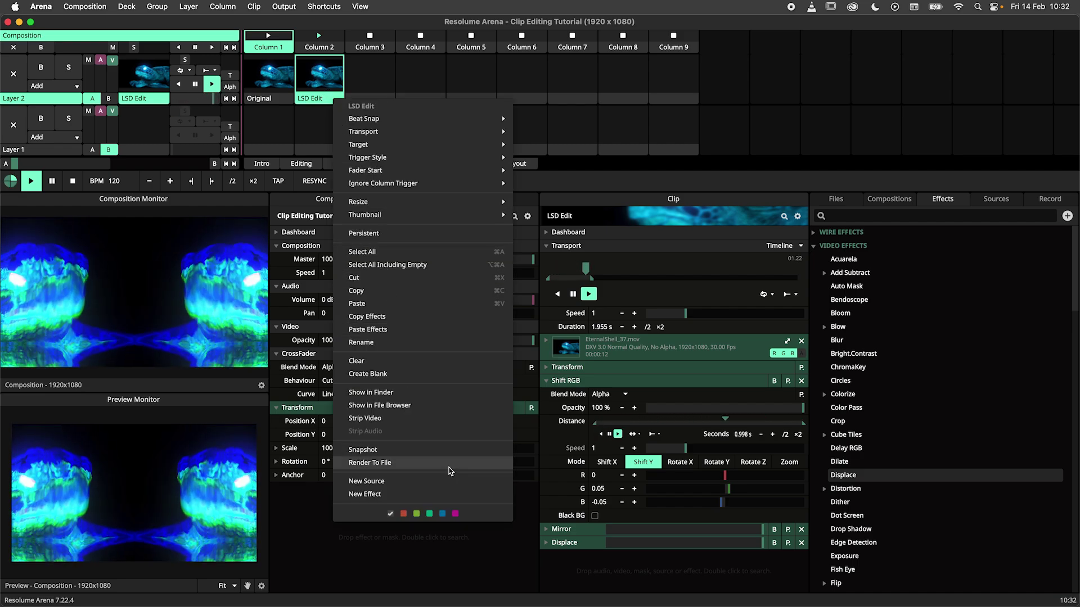
click(450, 471)
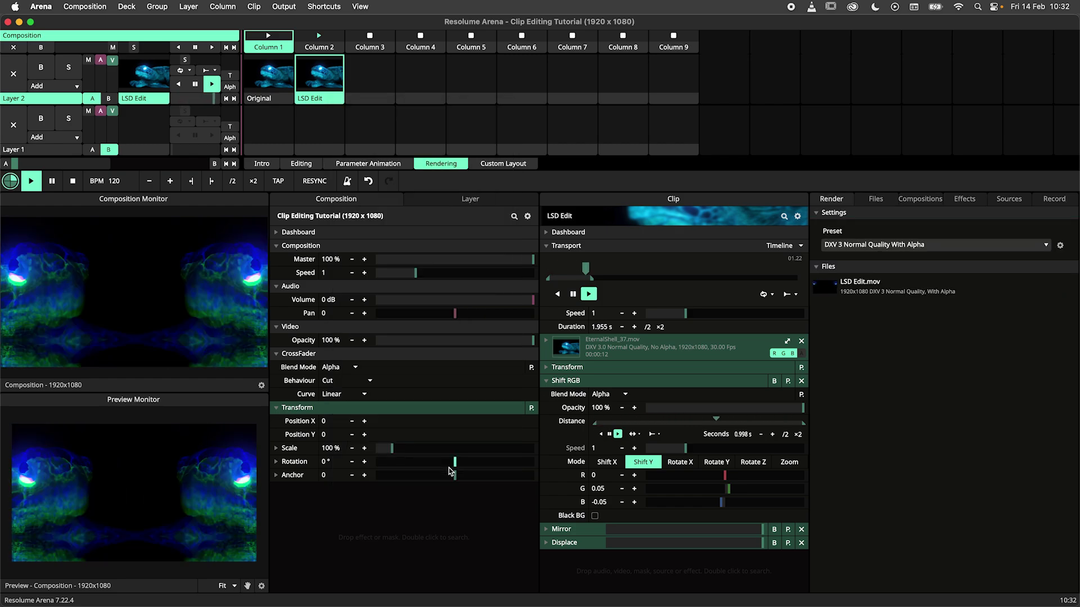
drag(837, 288, 366, 85)
click(369, 37)
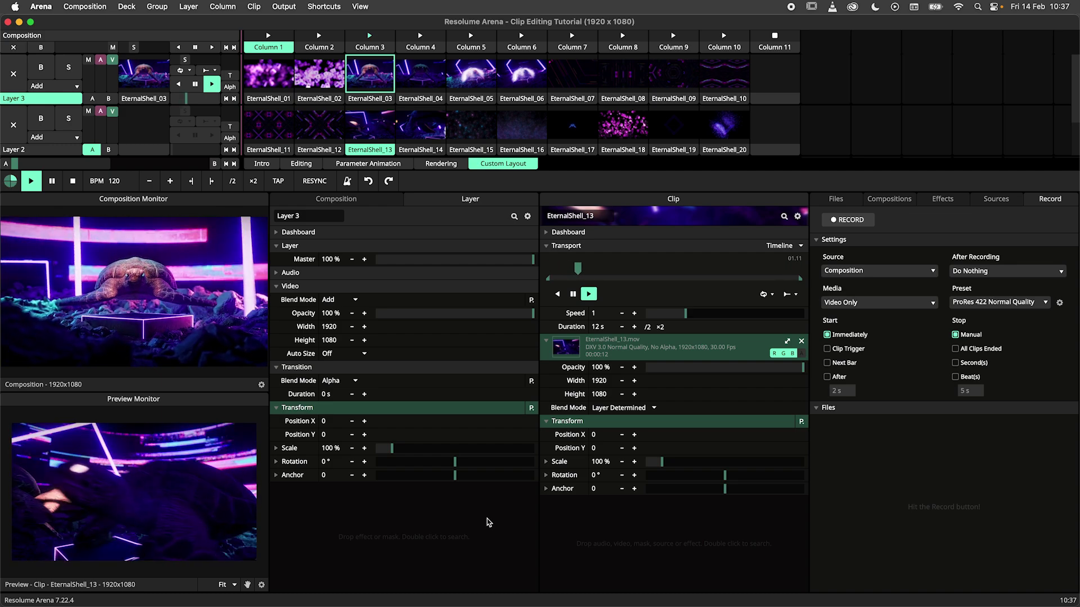
Step: Switch the interface to the Default layout from the View menu
click(360, 7)
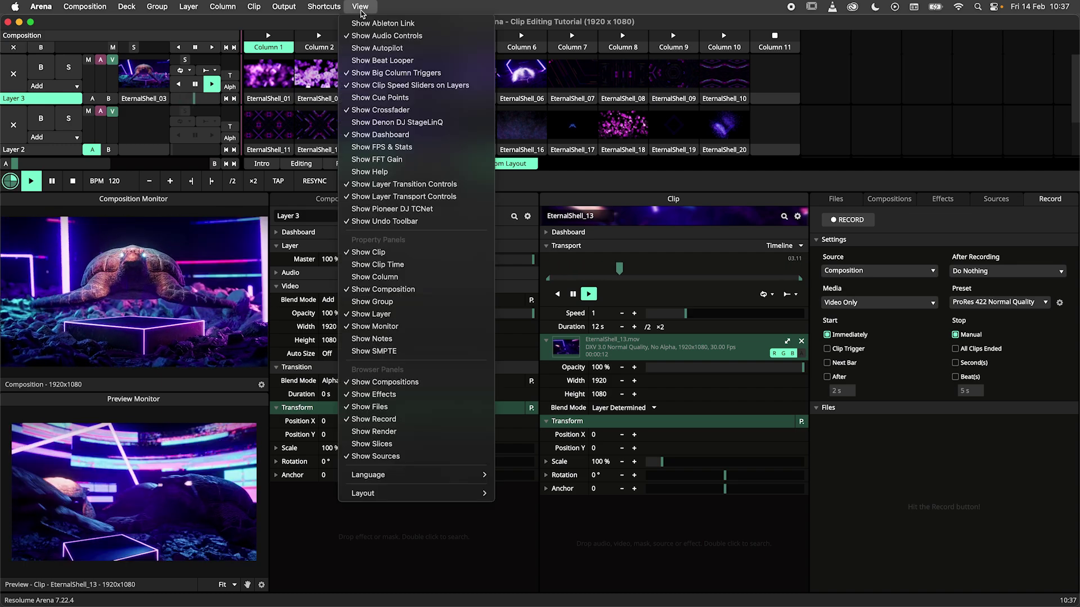
mouse_move(393, 493)
click(530, 460)
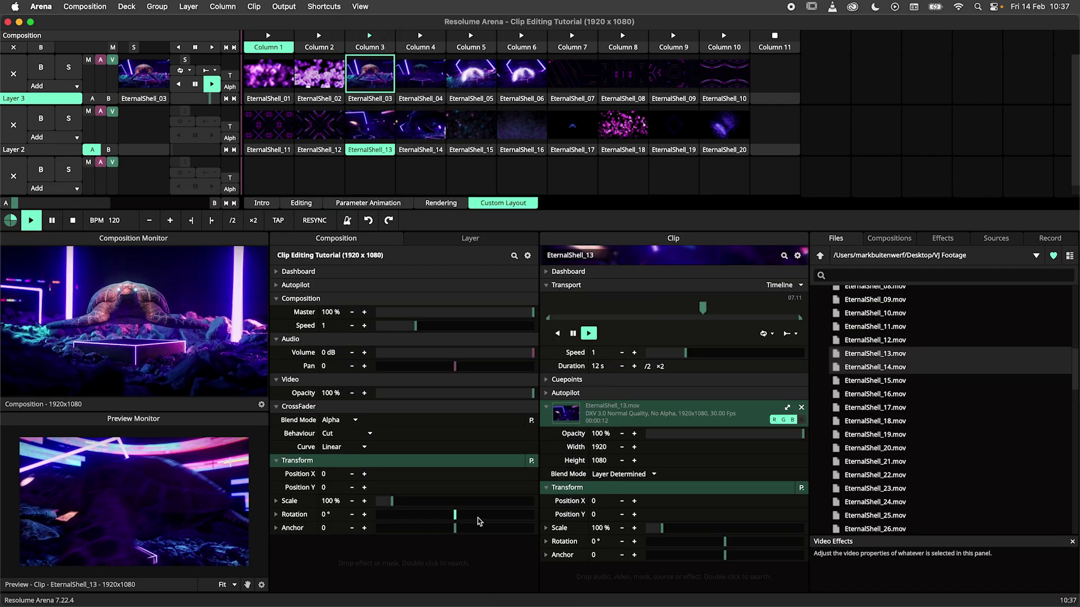
Step: Hide the Composition and Layer panels and the browser's Sources tab
right_click(374, 245)
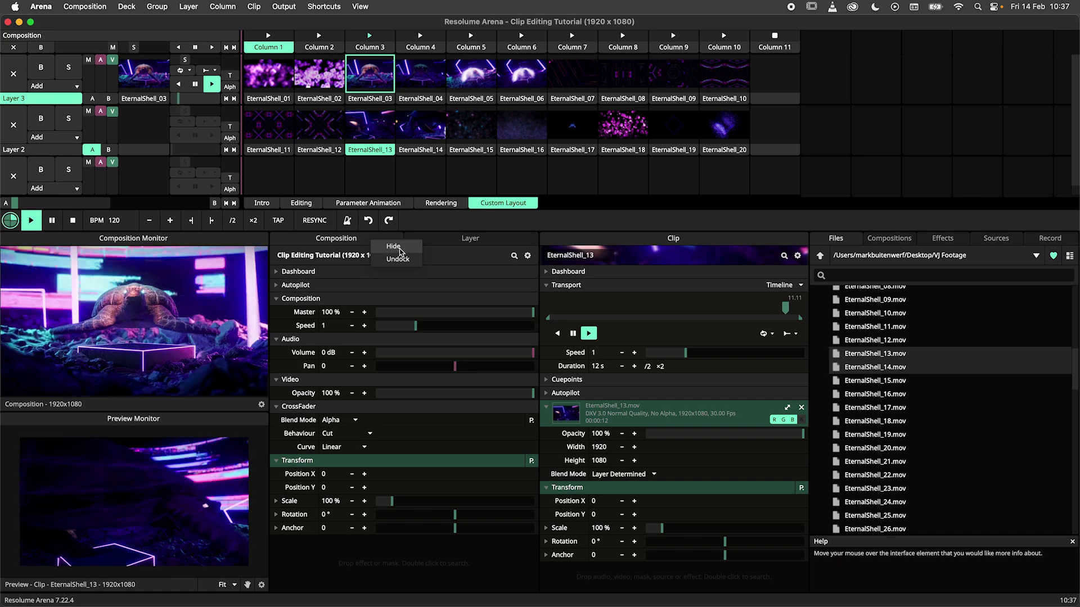
click(393, 246)
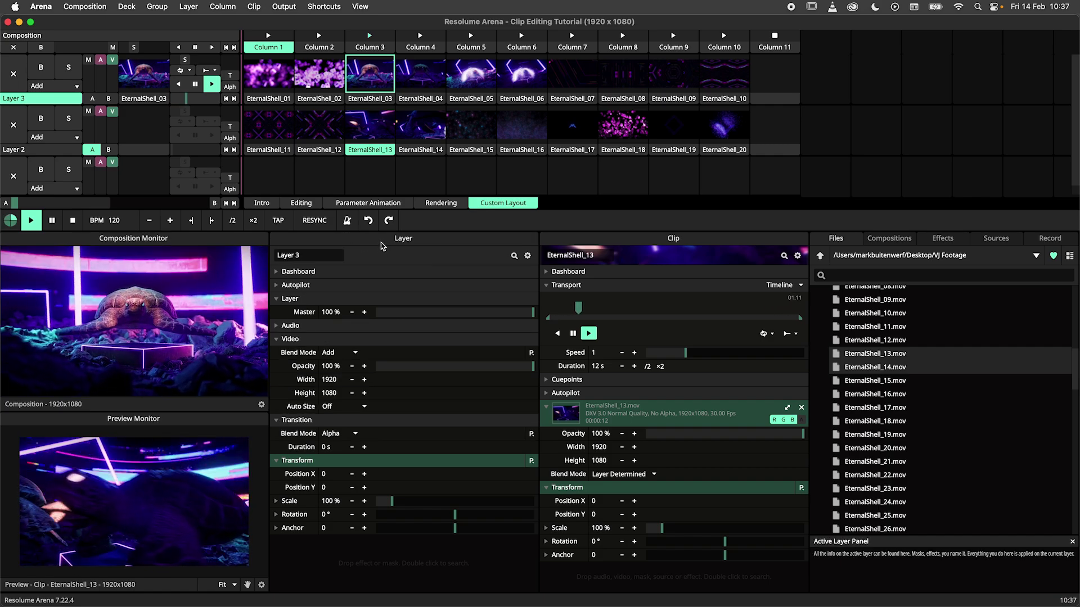
right_click(379, 241)
click(396, 248)
right_click(964, 238)
click(977, 245)
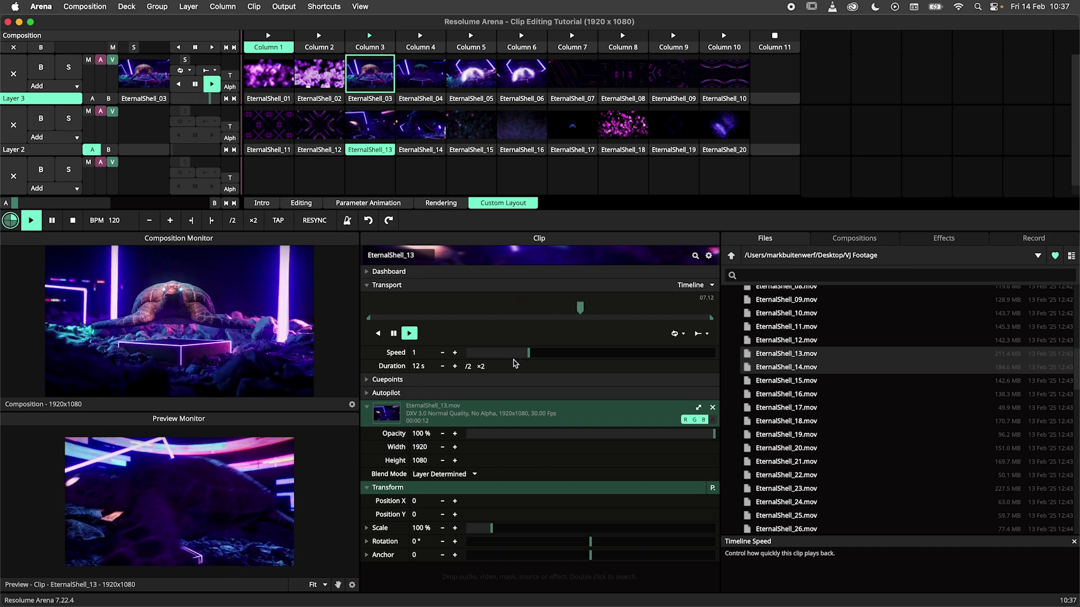
Step: Close the Preview Monitor, set the remaining monitor to Selected Clip, and select EternalShell_03
mouse_move(247, 436)
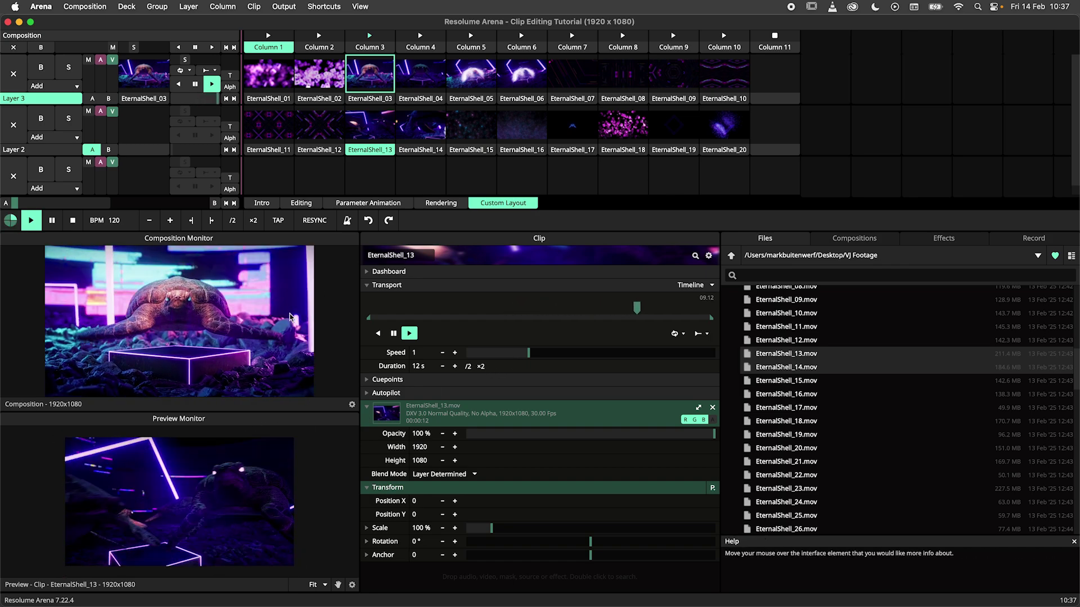
right_click(364, 394)
click(351, 389)
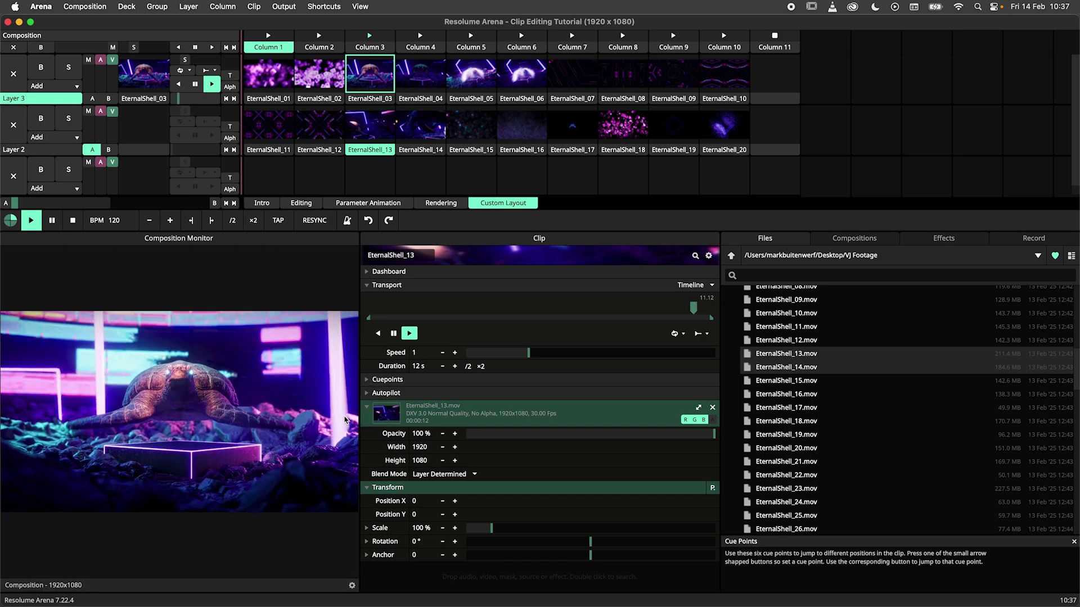
click(352, 586)
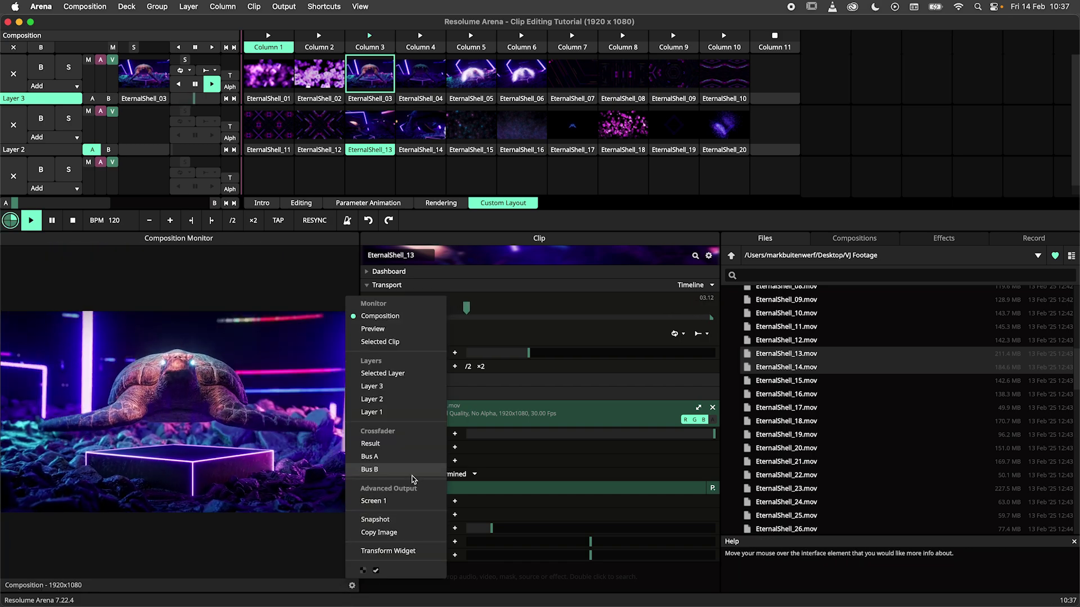
click(382, 342)
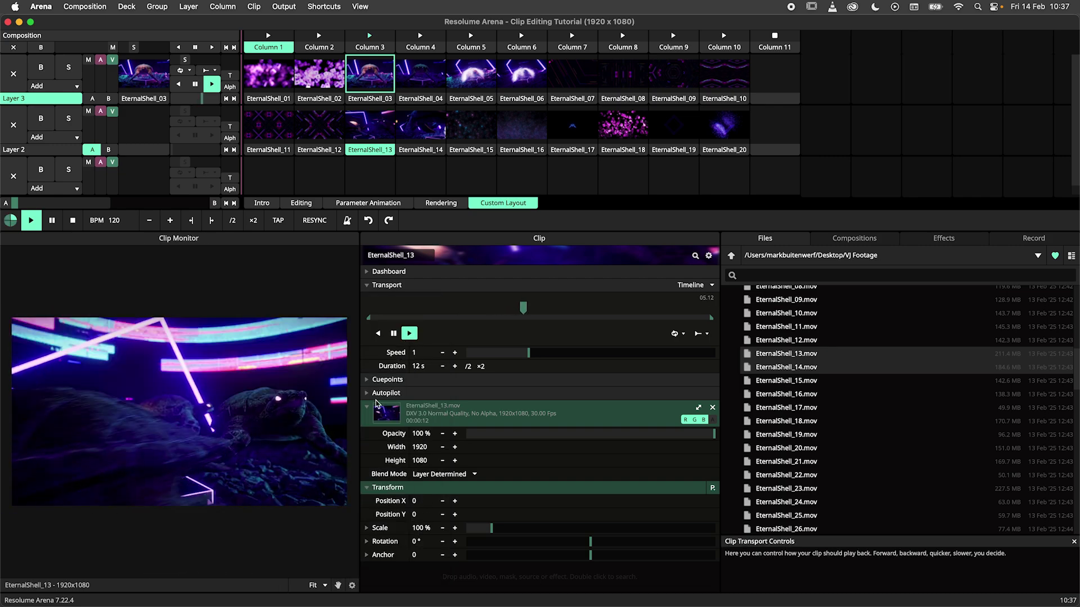
click(363, 84)
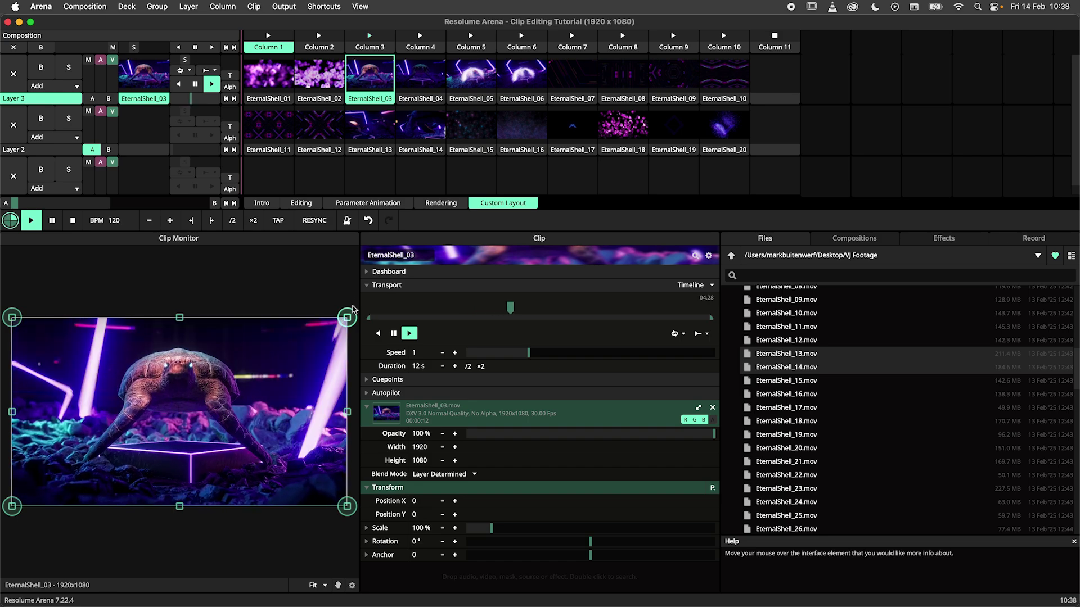
Step: Test rotating and scaling EternalShell_03 to about 82% with the transform handles, undoing each change
drag(349, 309, 360, 365)
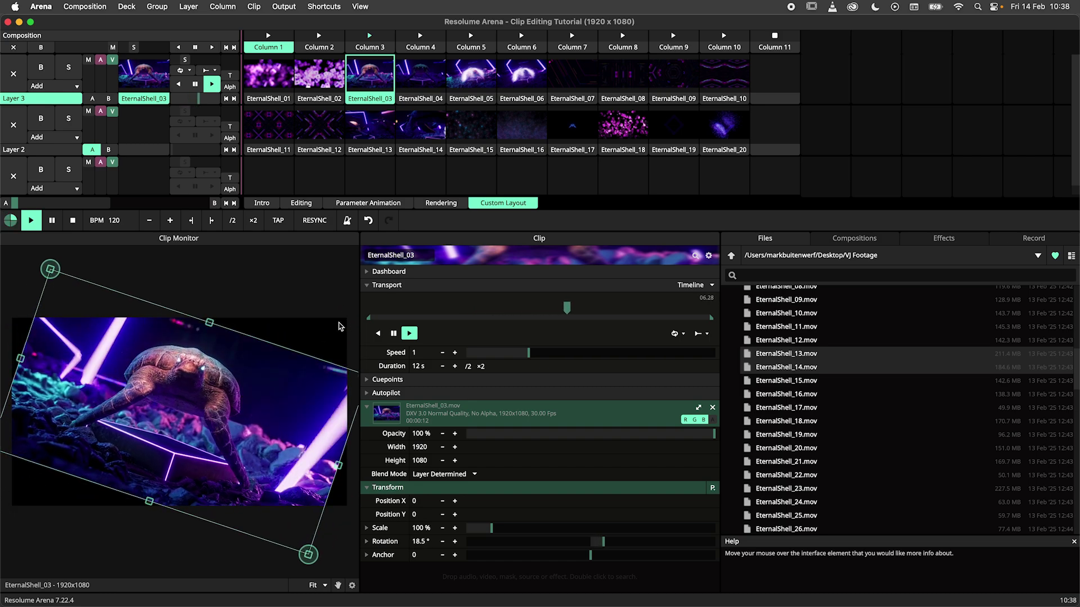
key(super+z)
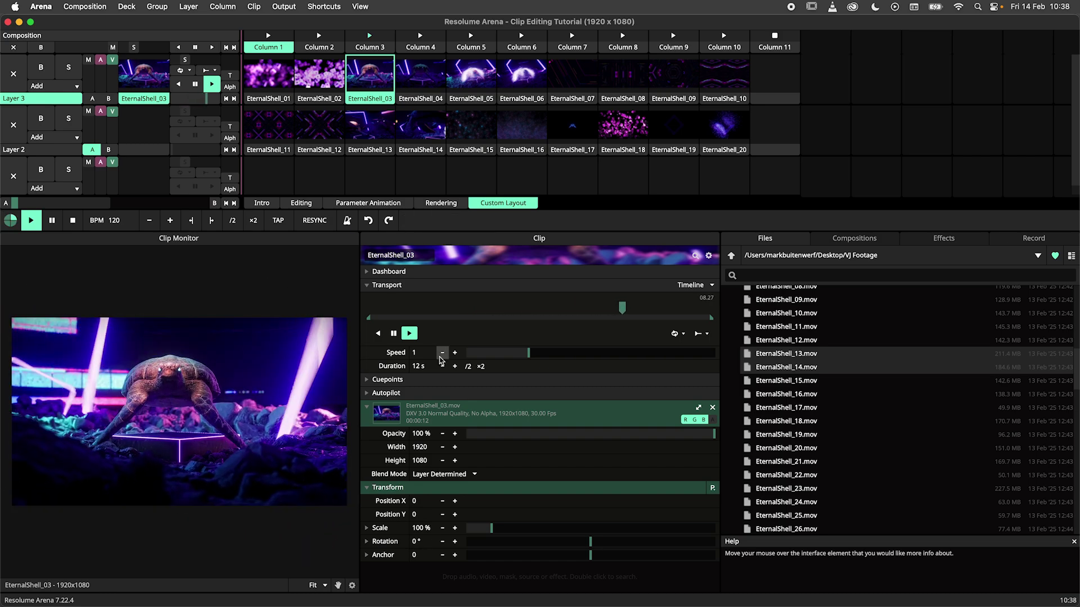
click(352, 585)
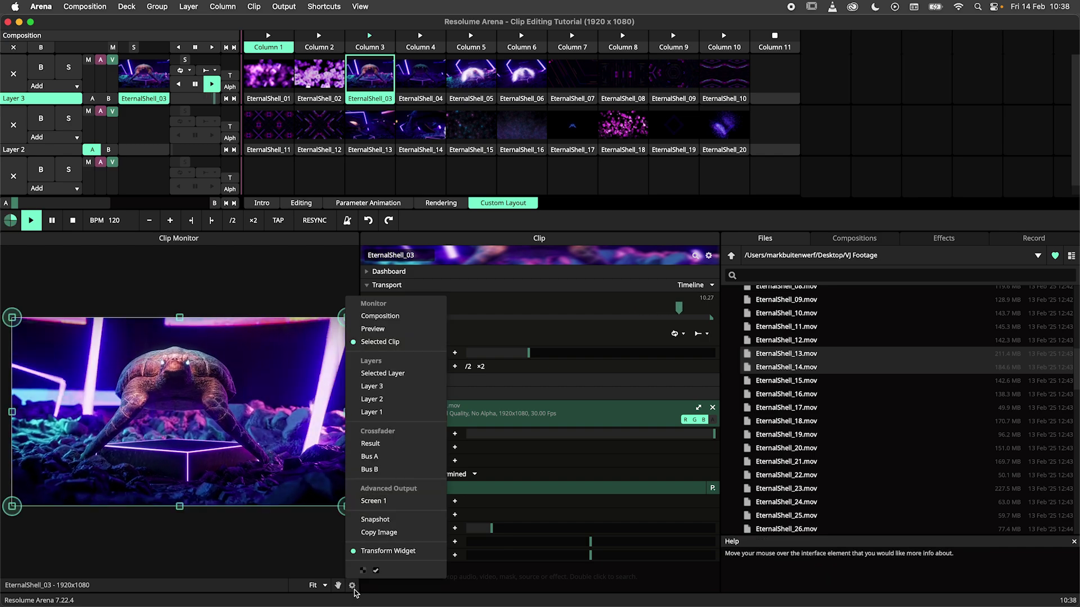
click(308, 432)
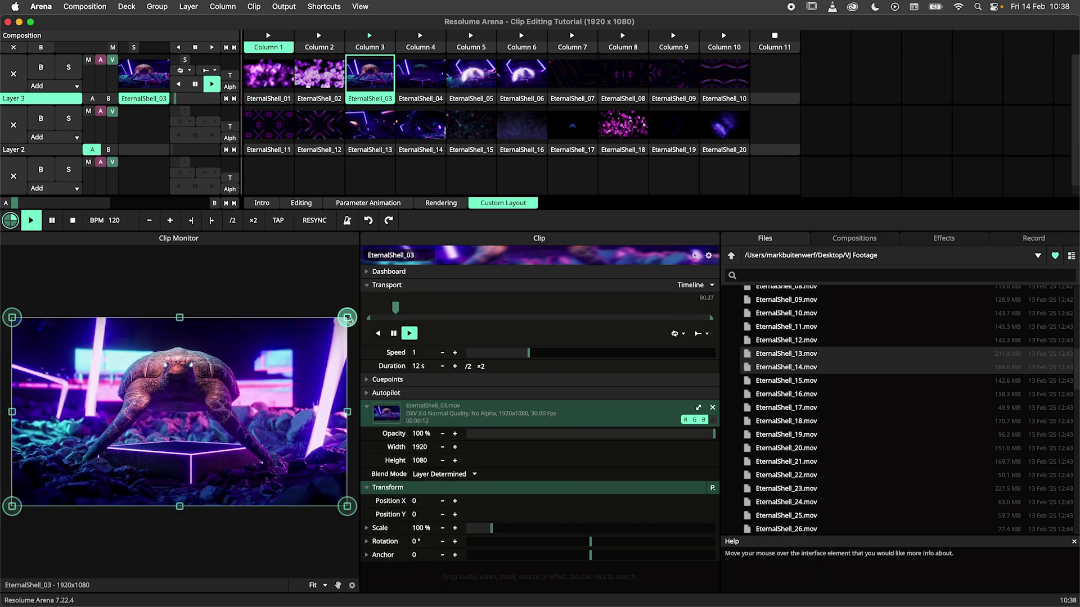
drag(349, 318, 297, 371)
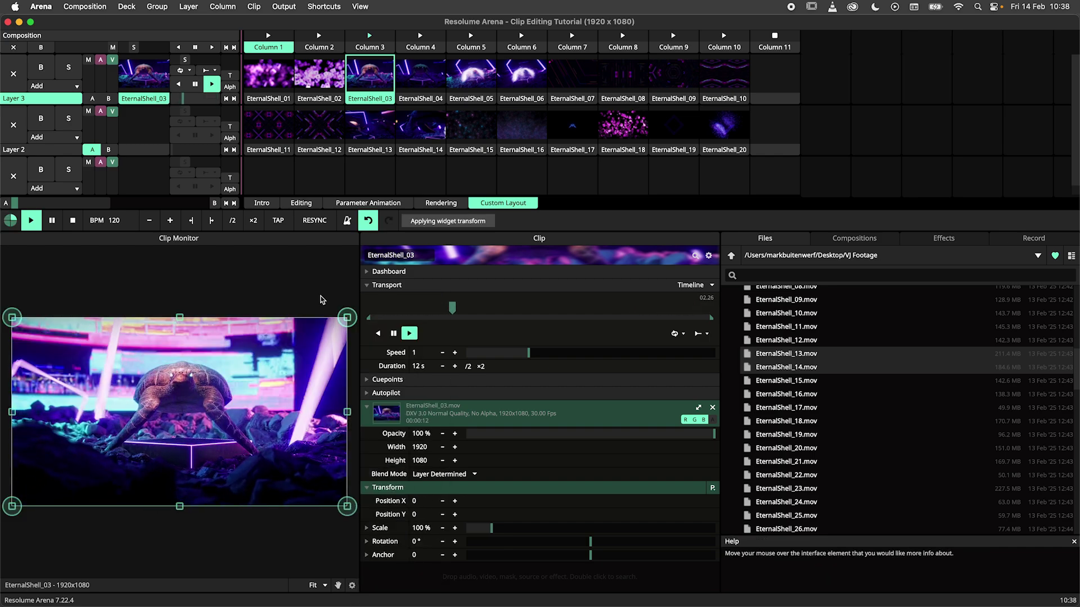
click(367, 221)
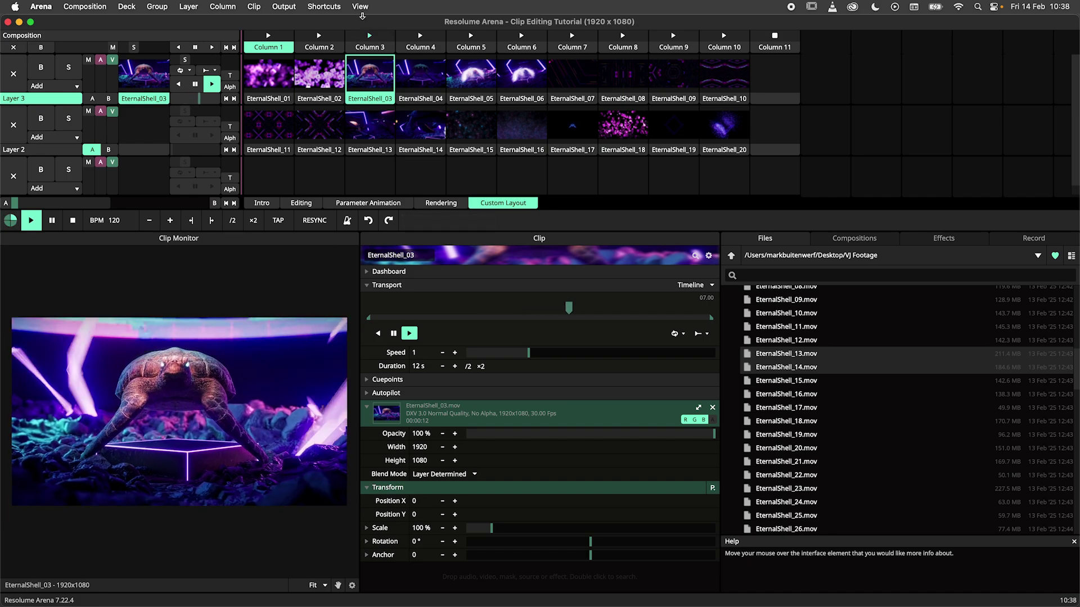
Step: Show the Render panel and hide the Effects, Compositions and Record browser tabs
click(360, 7)
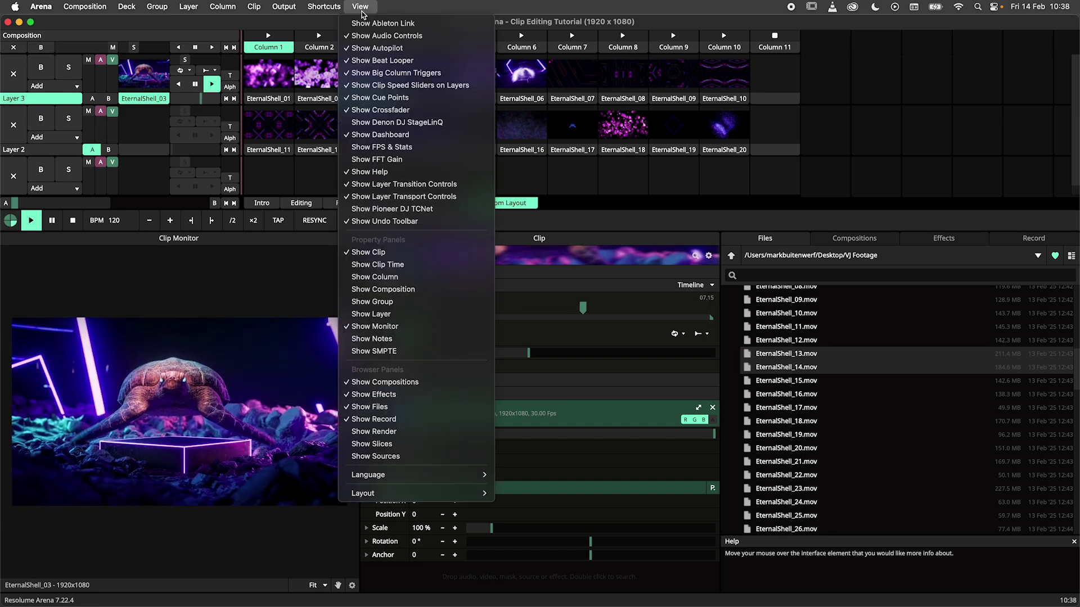
click(403, 431)
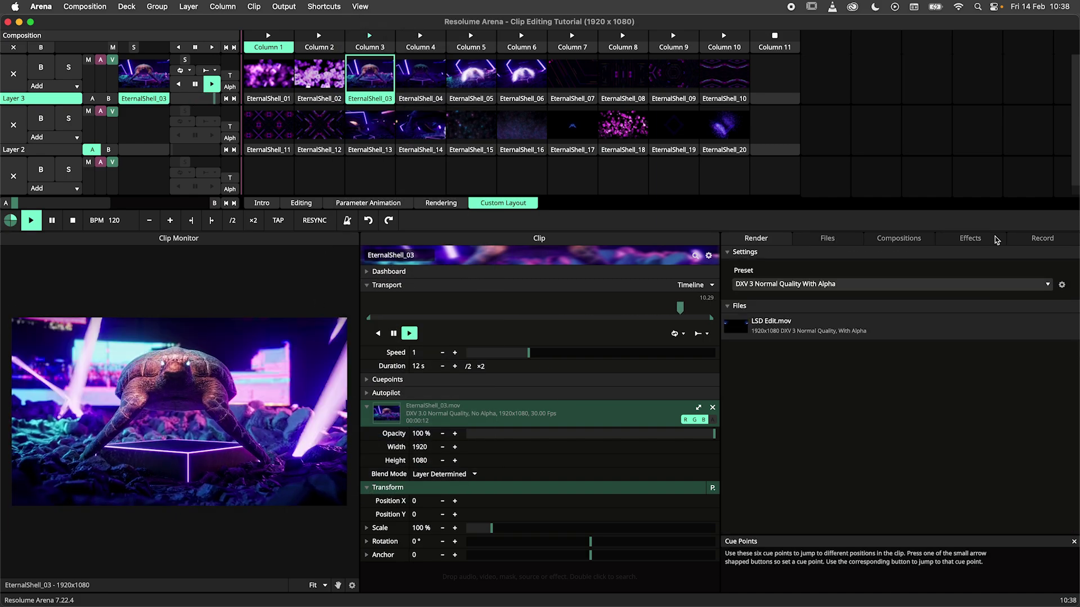
right_click(962, 244)
click(933, 246)
right_click(951, 243)
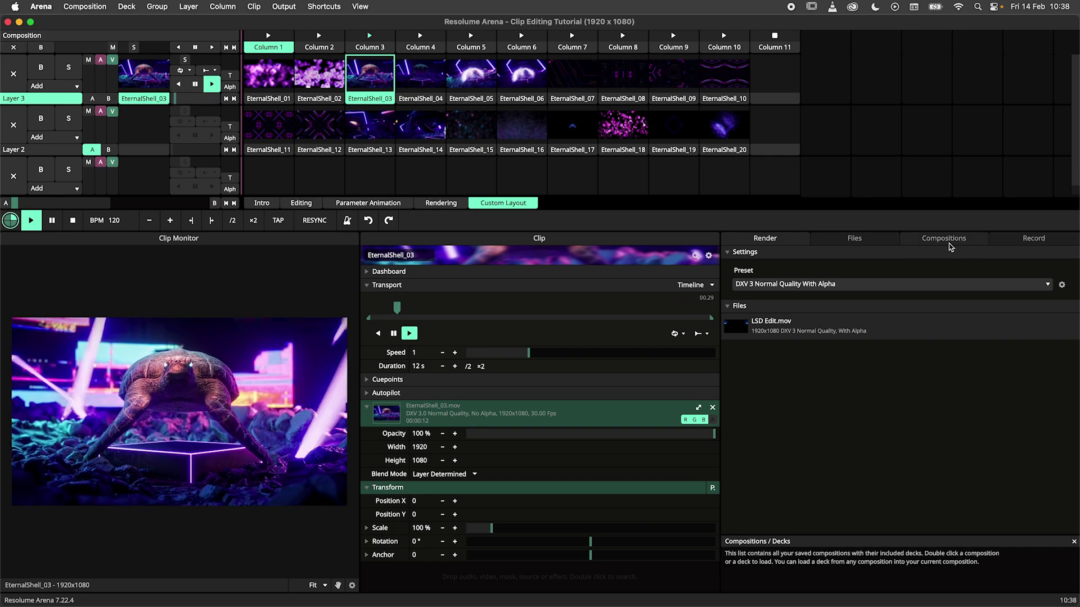
click(932, 249)
right_click(929, 244)
right_click(994, 246)
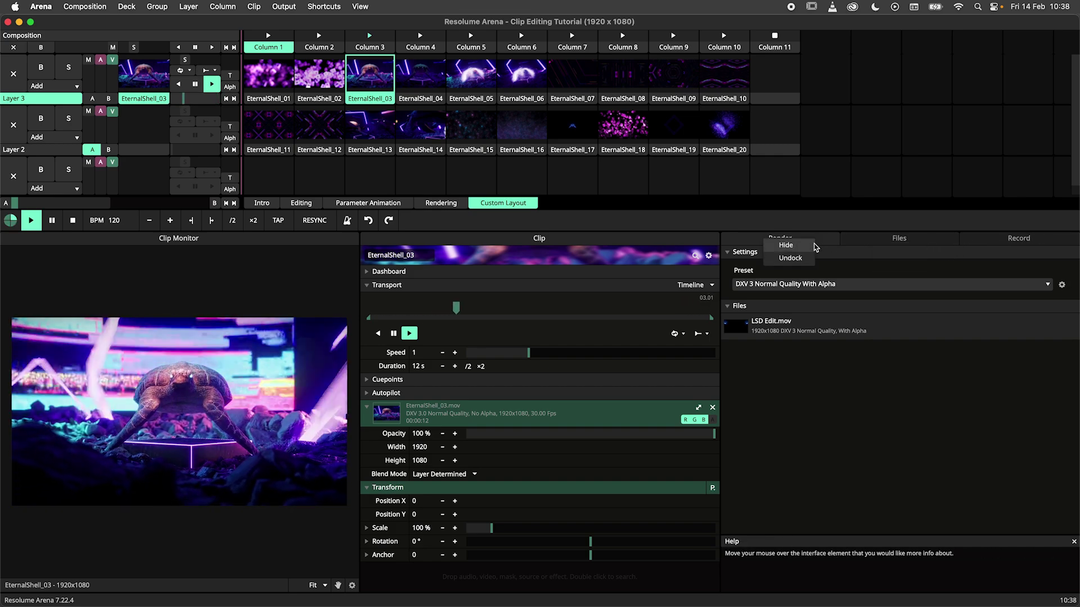
right_click(996, 248)
click(959, 250)
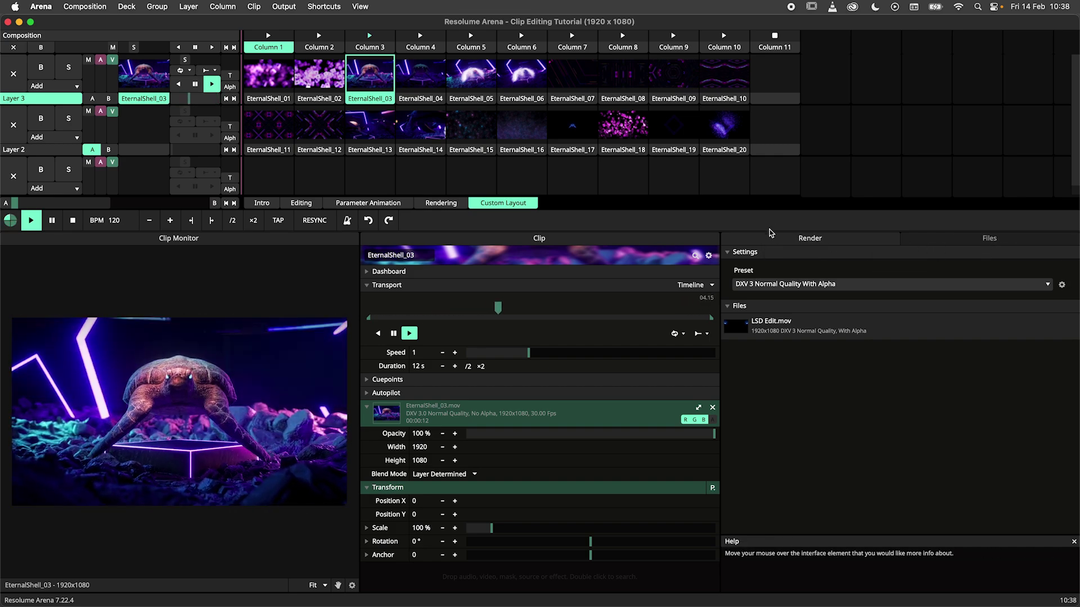
Step: Turn off Cue Points and Dashboard, widen the Clip panel, and enlarge the deck to show Layer 1
click(360, 6)
click(381, 25)
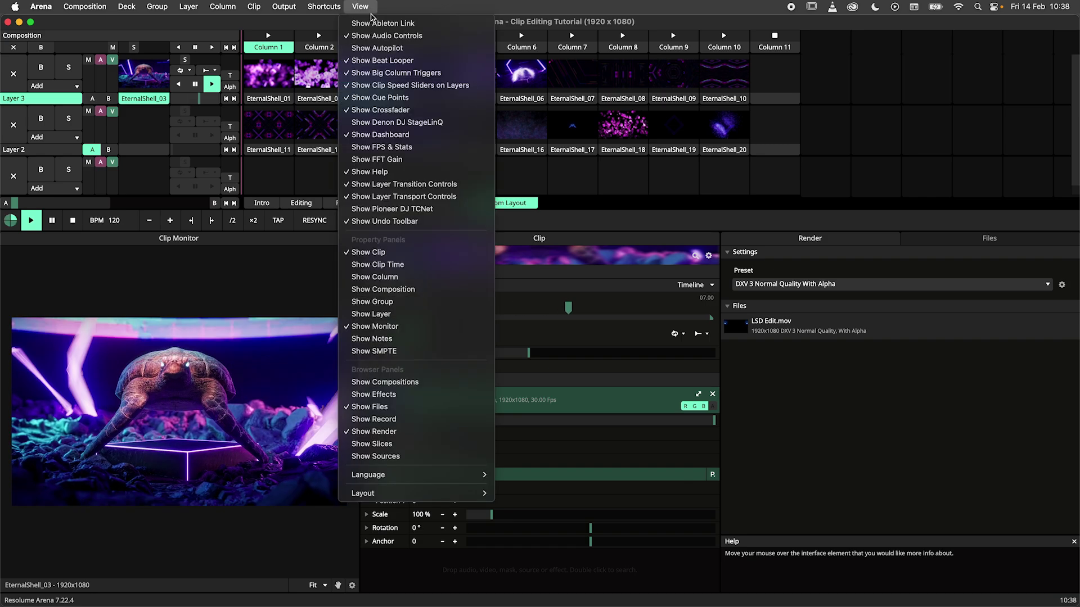
click(394, 97)
click(360, 7)
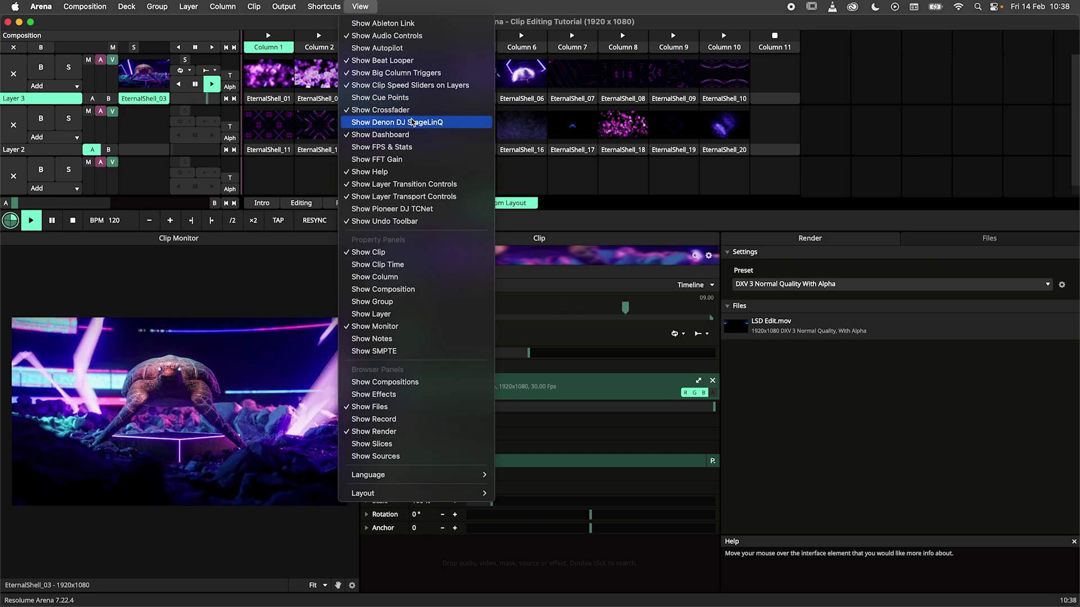
click(412, 135)
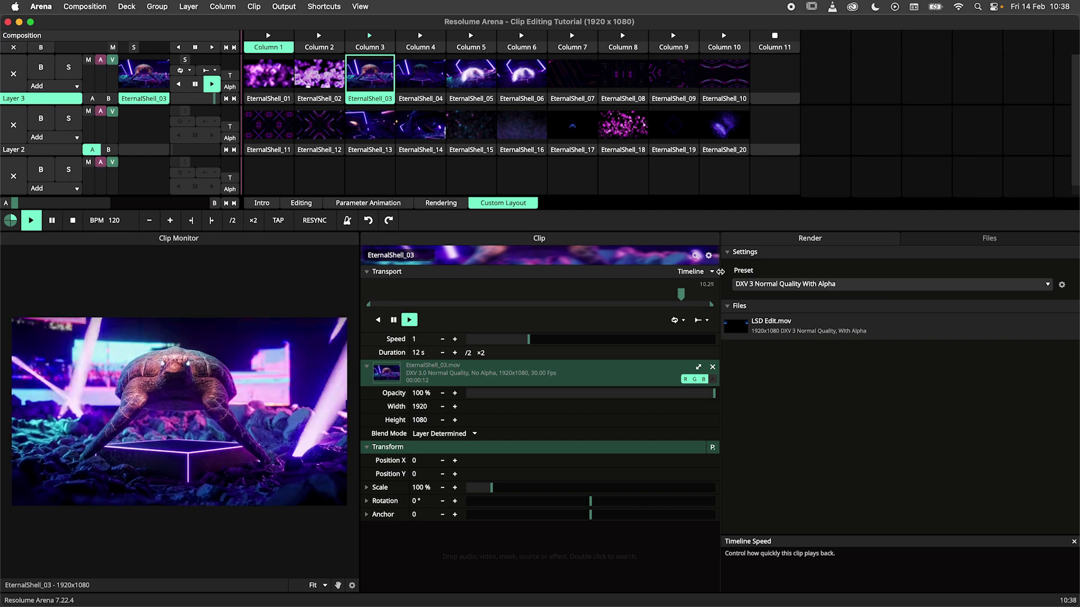
drag(721, 273, 915, 306)
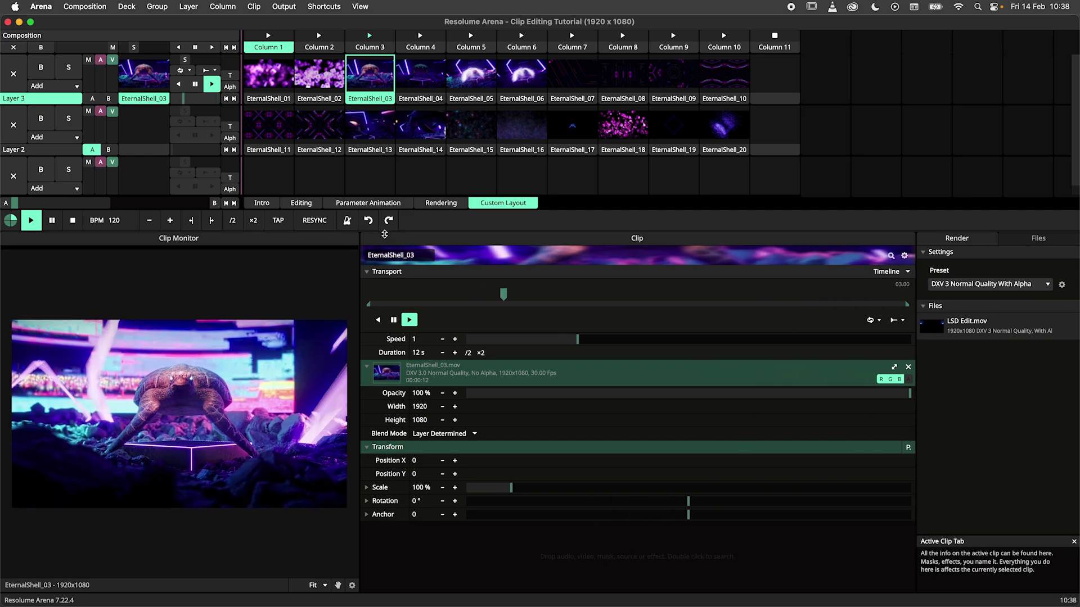
drag(385, 235, 385, 247)
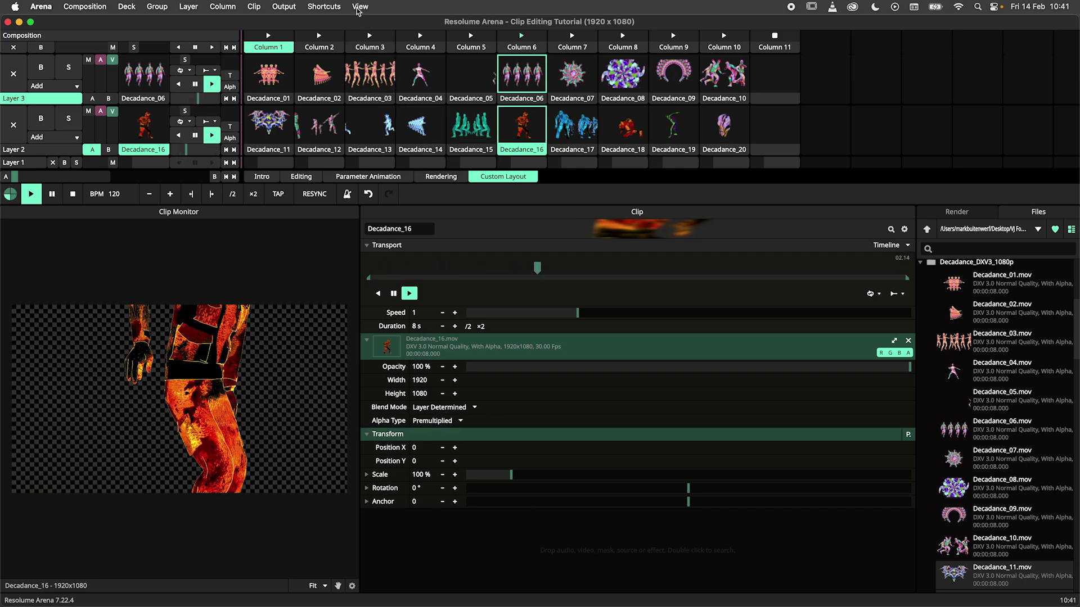
Step: Turn on keyboard shortcut mapping and create a new shortcut preset named 'Clip Editing'
click(357, 7)
click(332, 23)
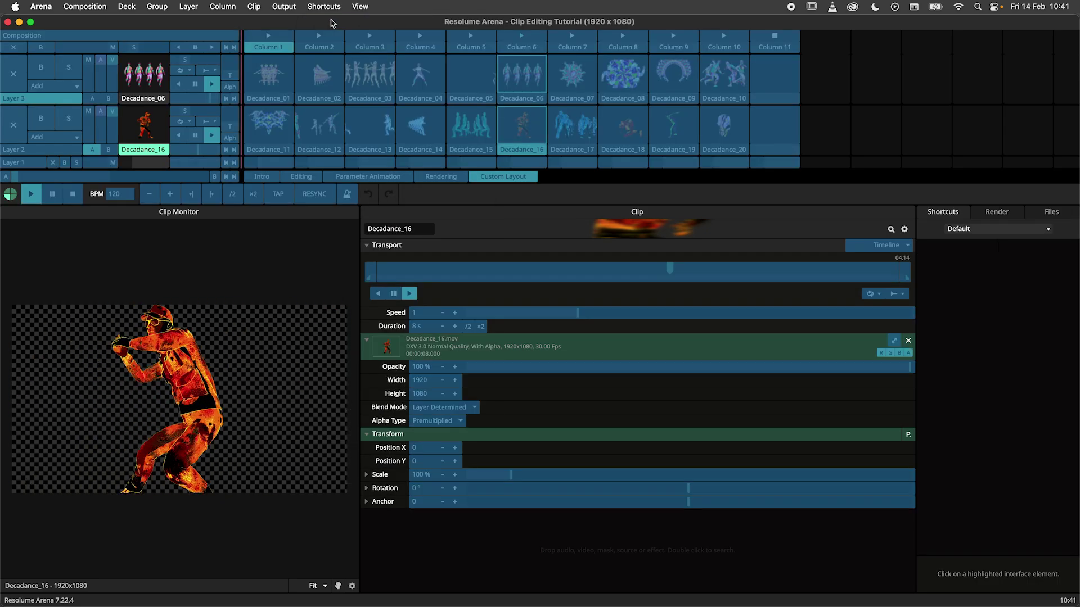
click(970, 229)
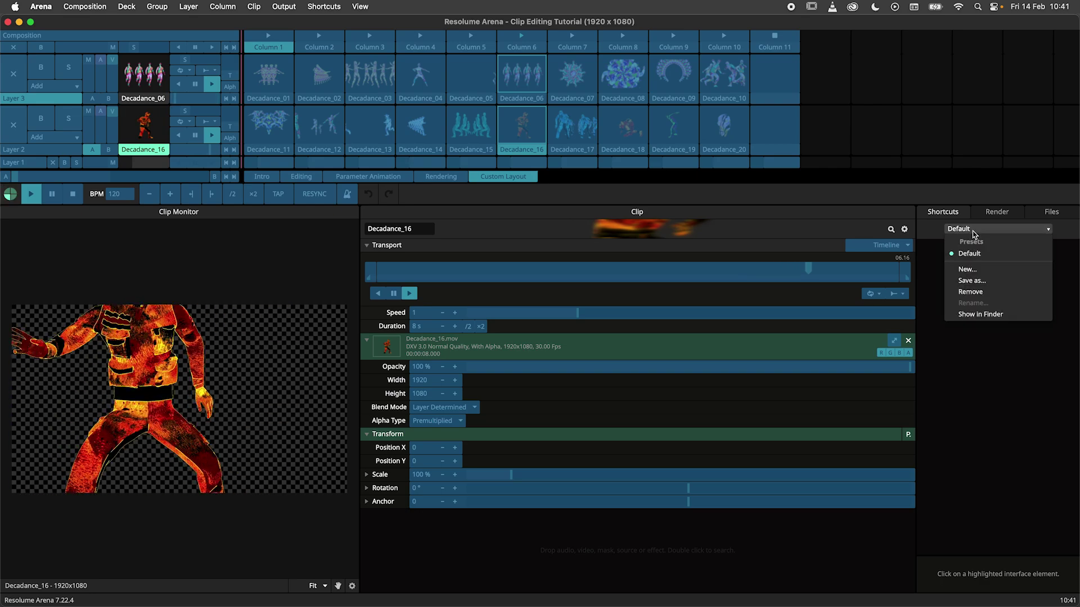
click(982, 271)
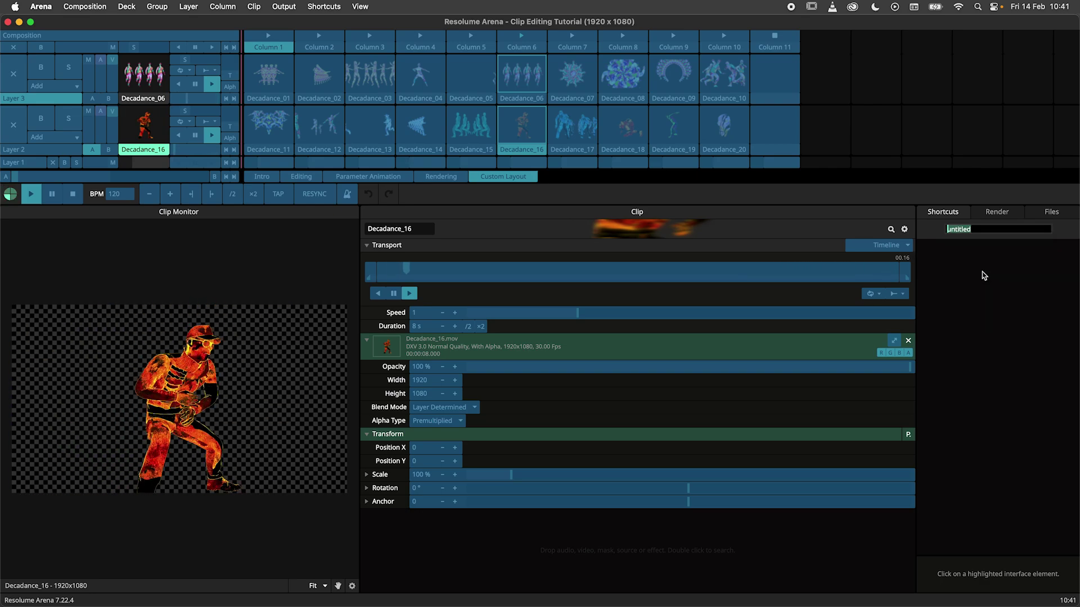
text(Clip Editing)
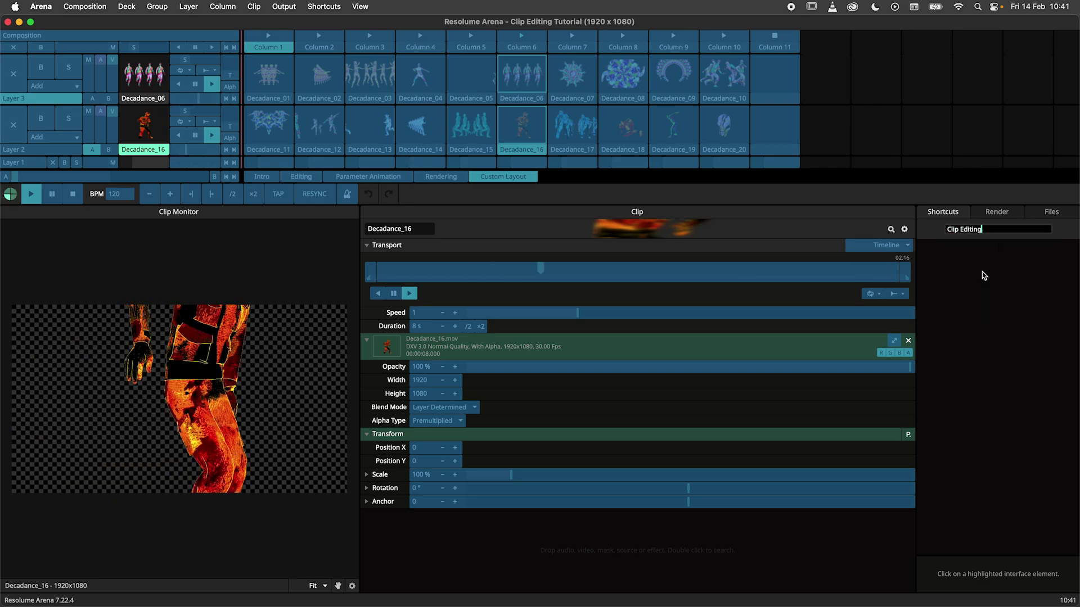
key(Return)
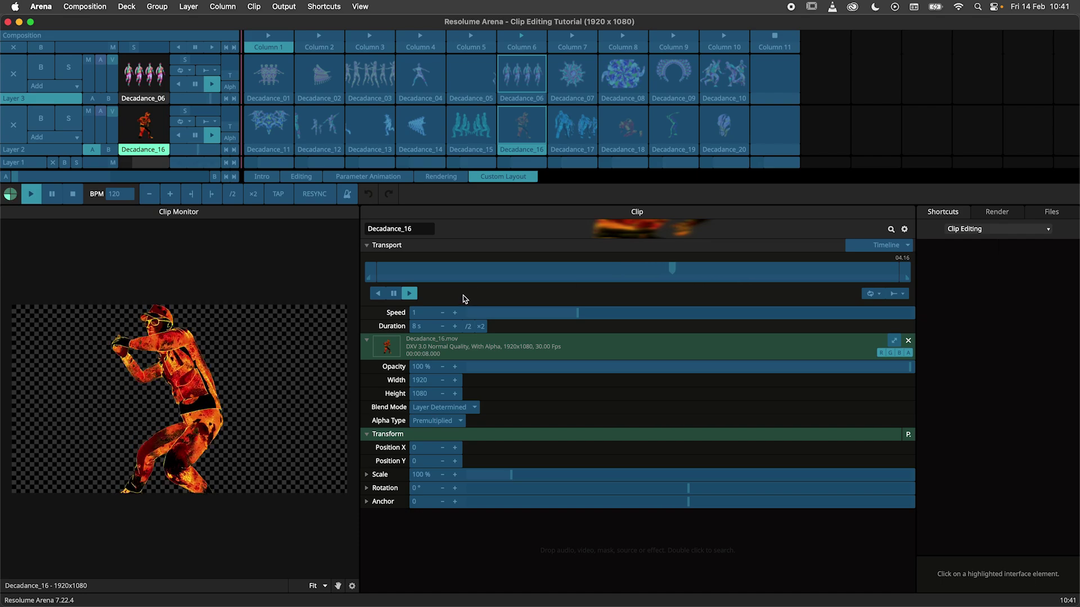
Step: Map backward, pause and forward playback to the J, K and L keys
click(377, 293)
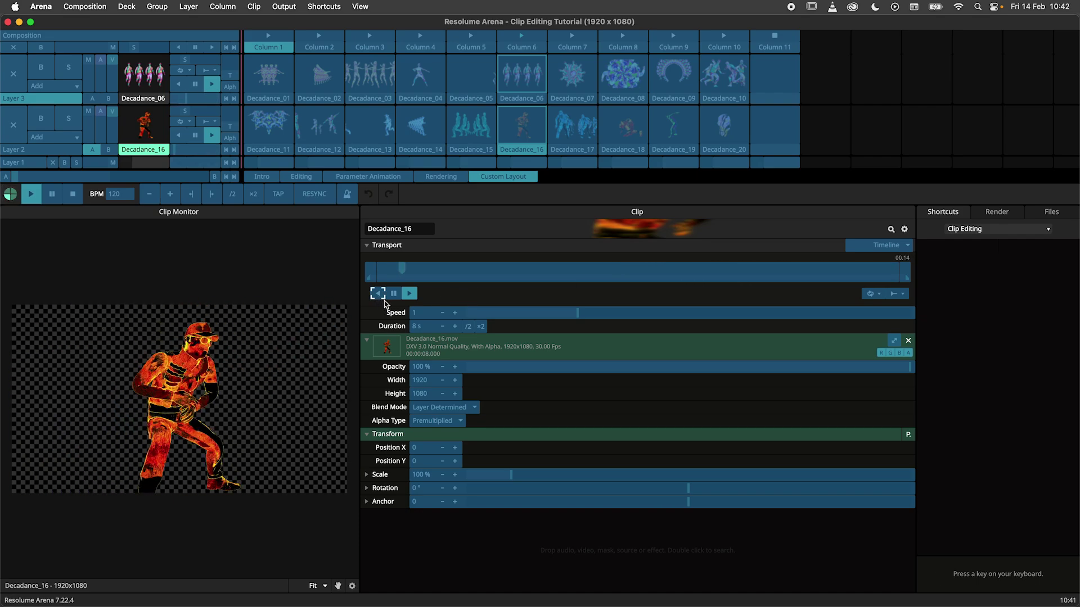
key(j)
click(394, 293)
key(k)
click(409, 293)
key(l)
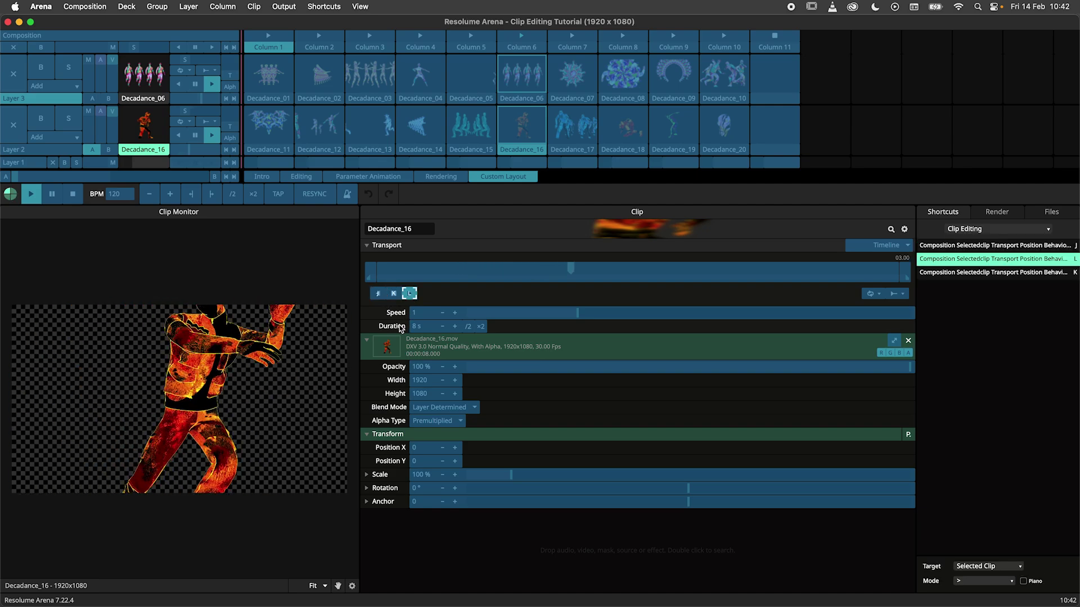
Step: Map the clip's in-point to I and out-point to O, jumping to the playhead
click(370, 272)
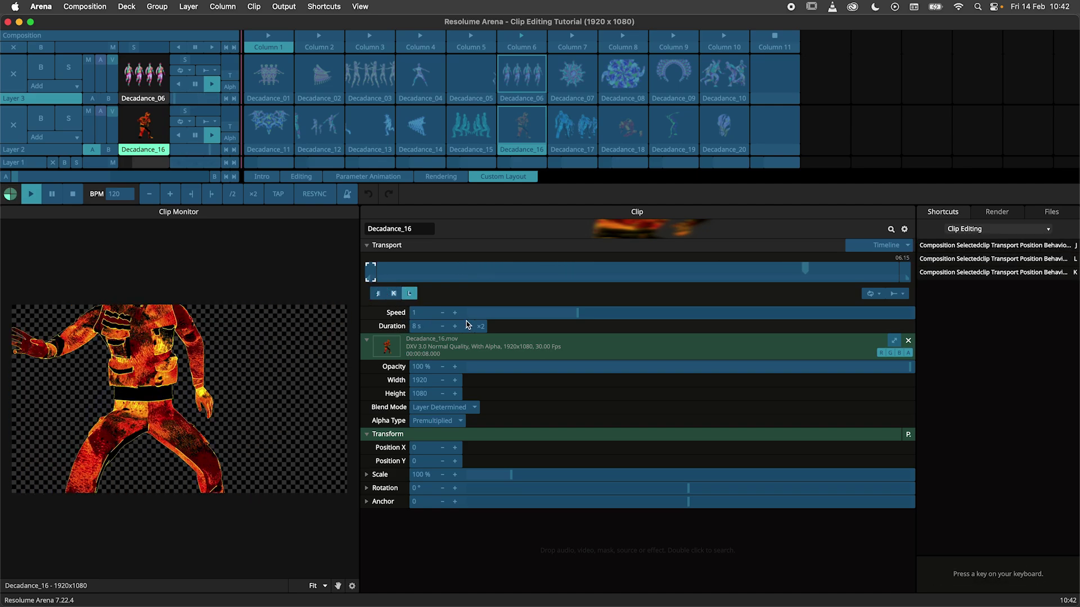
key(i)
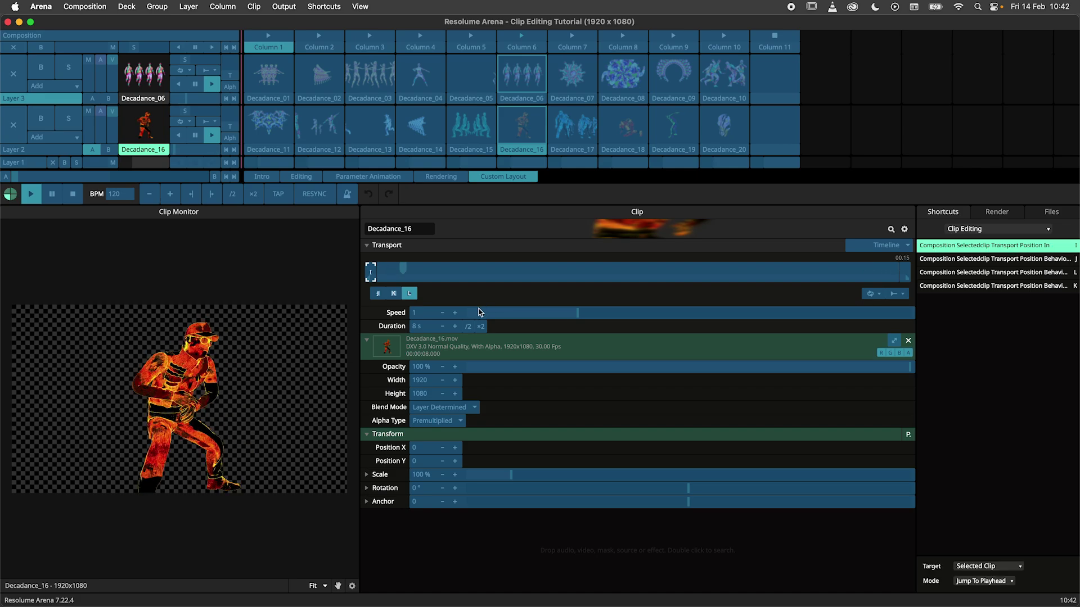
click(904, 272)
key(o)
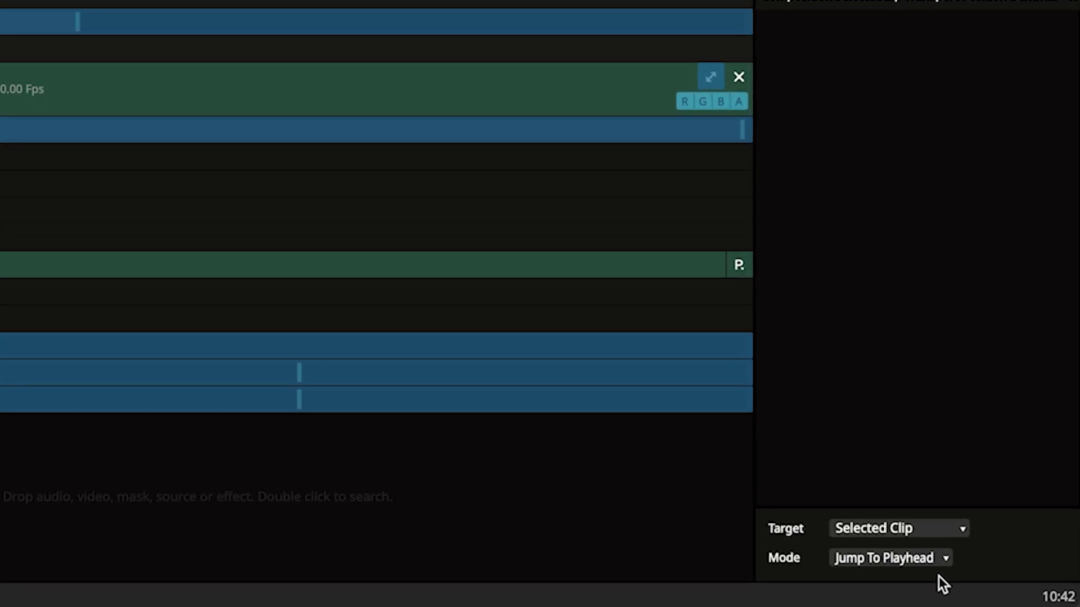
click(1011, 583)
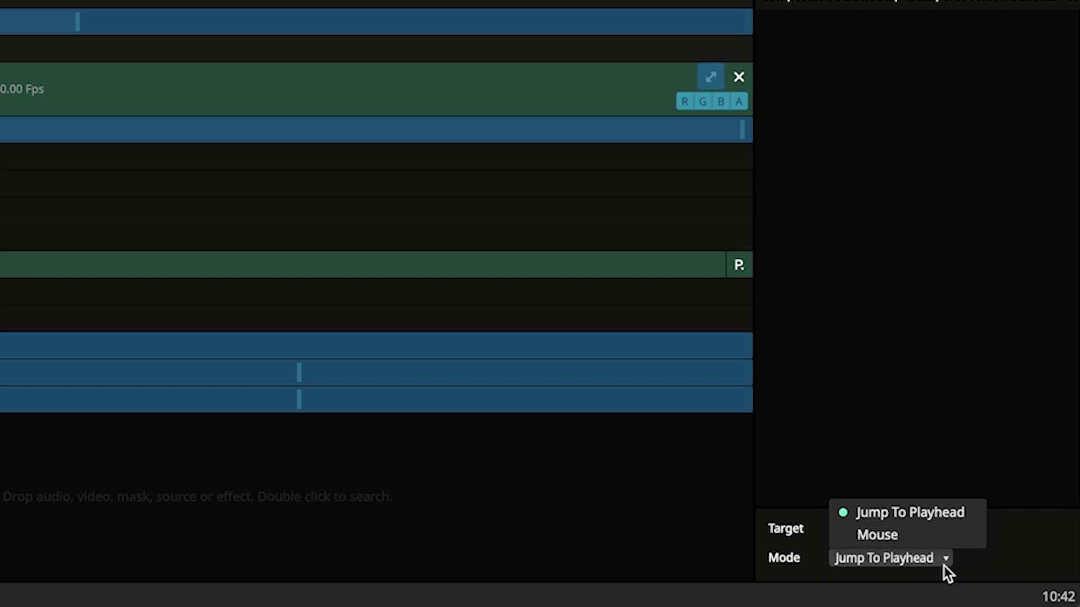
click(914, 557)
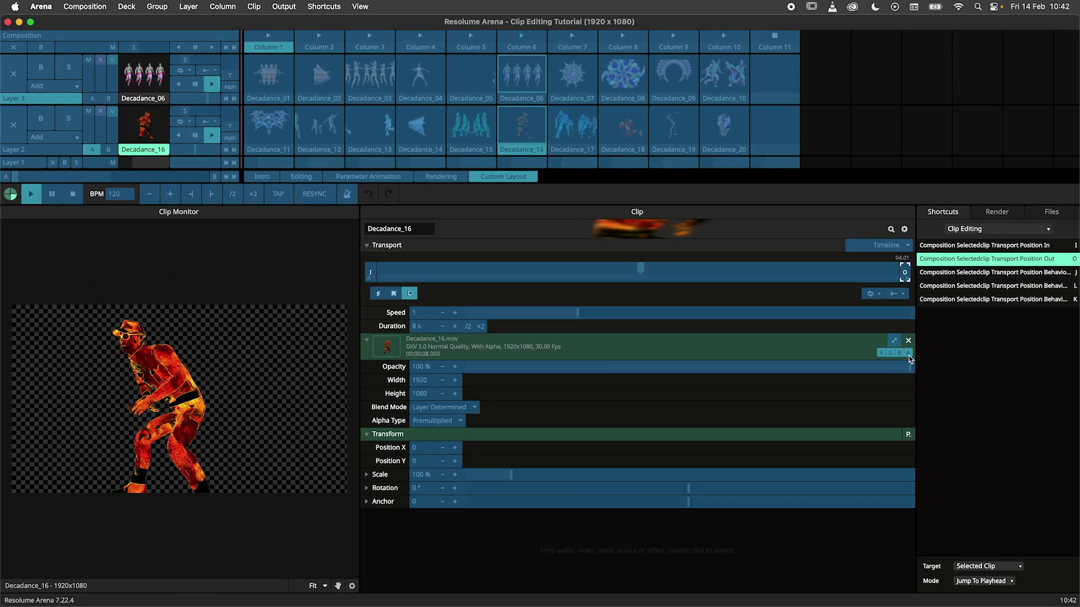
Step: Map the alpha channel toggle to A and leave shortcut mapping
click(908, 354)
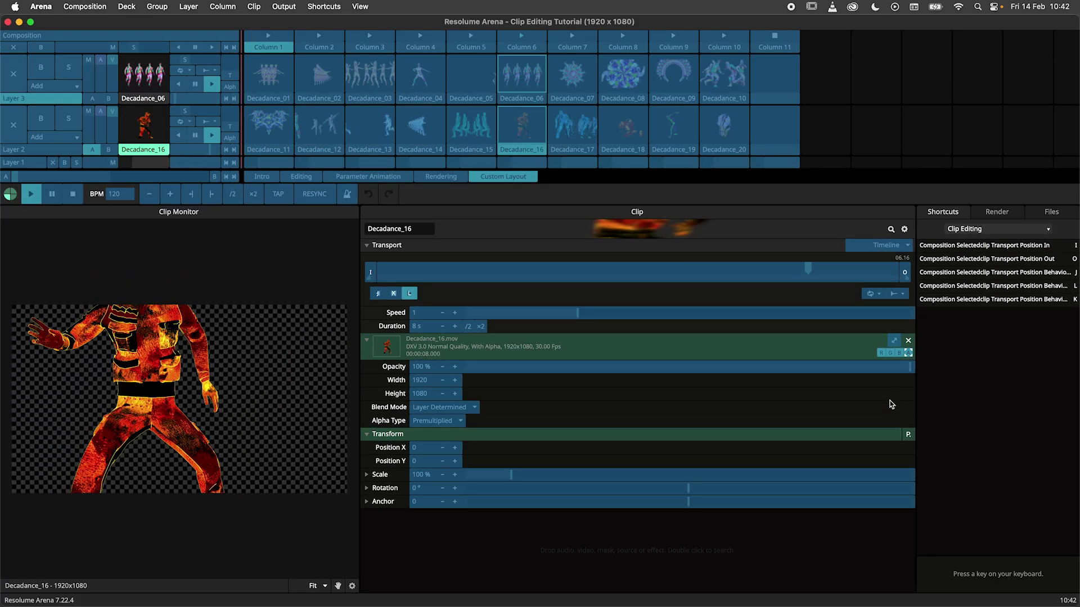
key(a)
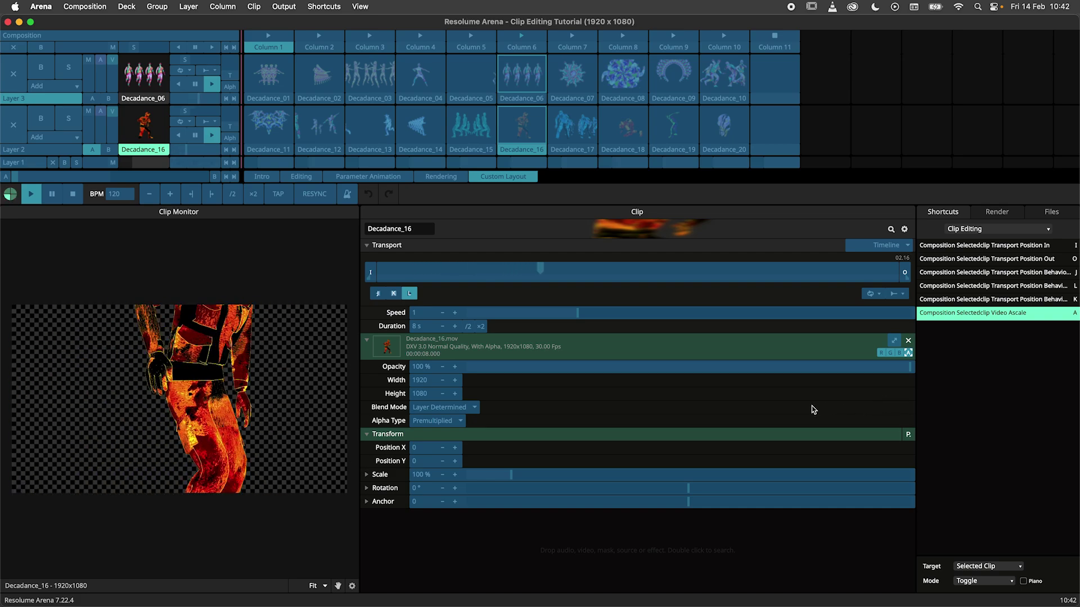
key(super+k)
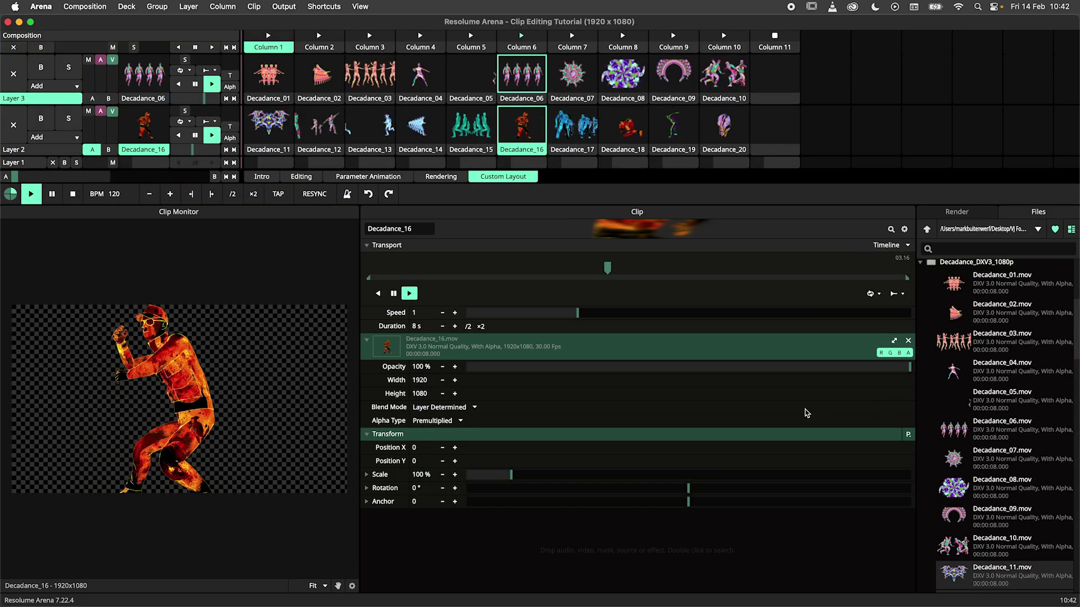
Step: Save the current panel arrangement as a layout preset named 'Clip Edit'
click(360, 7)
mouse_move(413, 493)
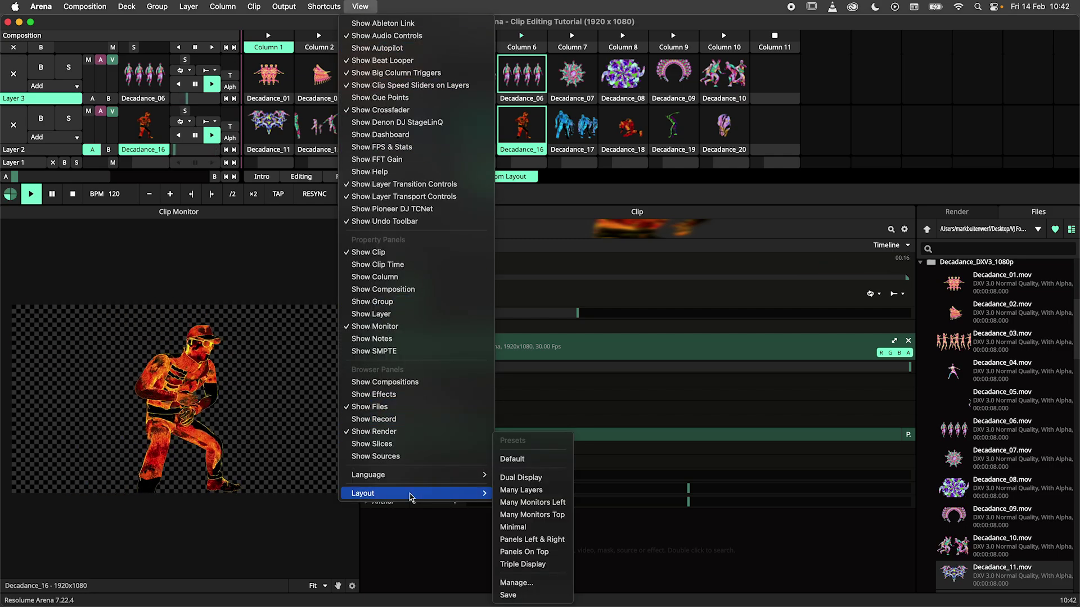
click(532, 598)
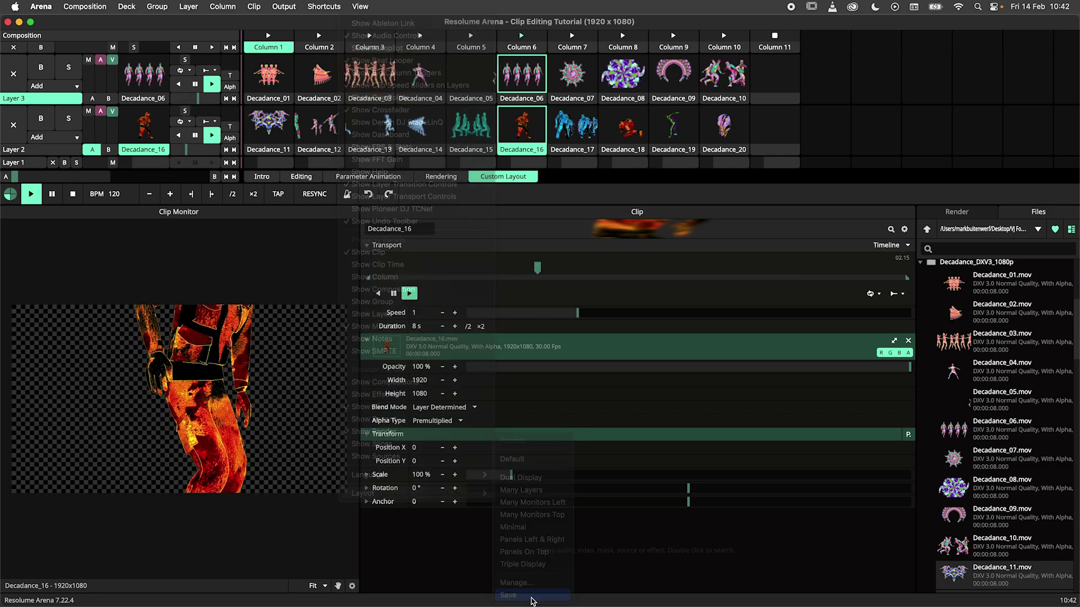
text(Clip Editing)
click(568, 418)
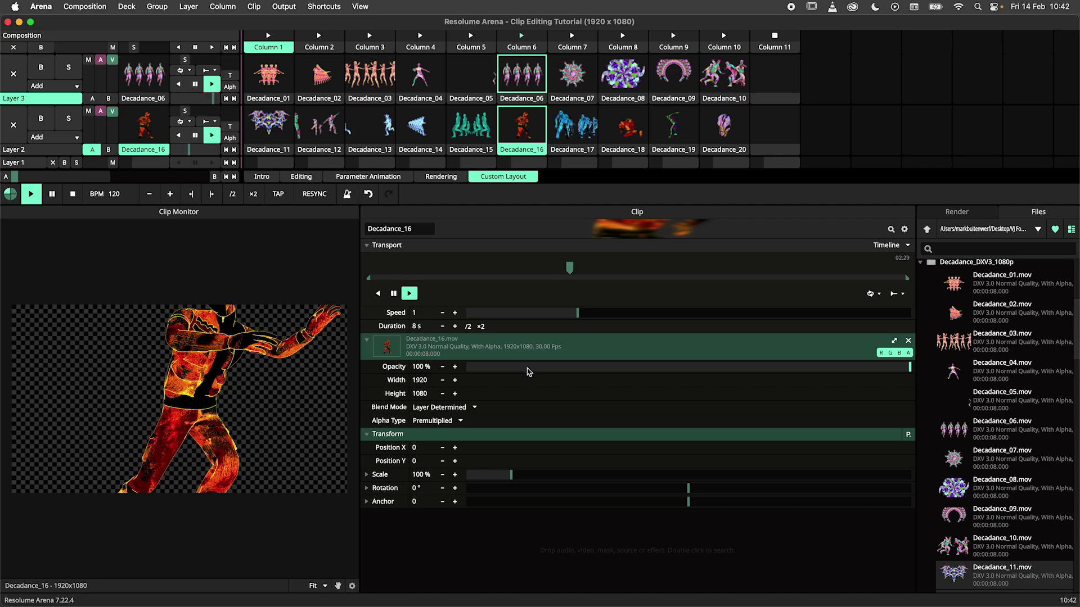
Step: Move Decadance_16's in-point later and out-point earlier, leaving a 1.443 s range
drag(369, 277, 535, 278)
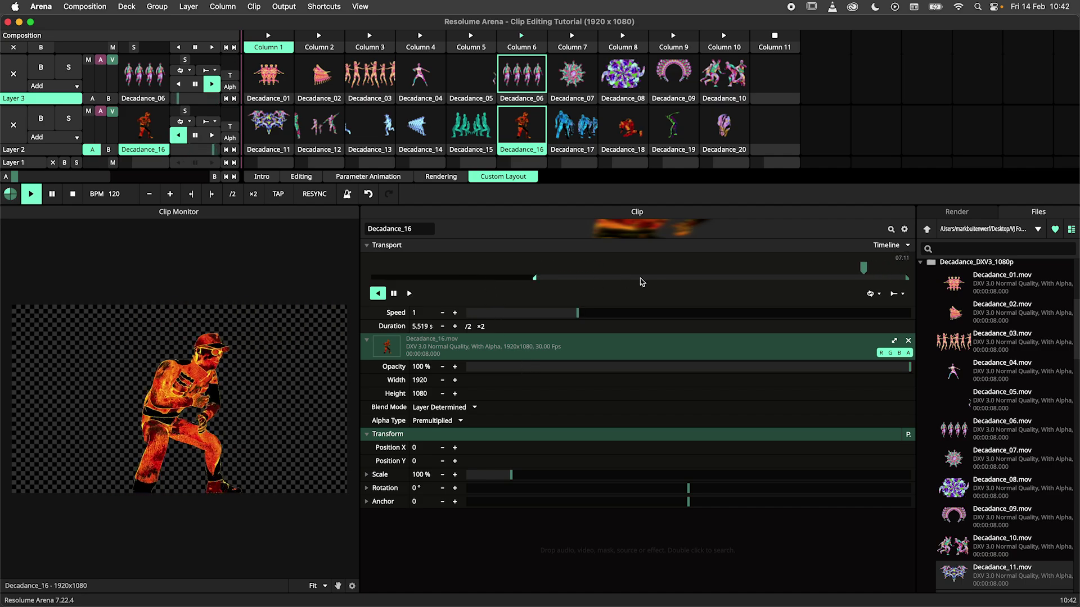
drag(906, 278, 706, 278)
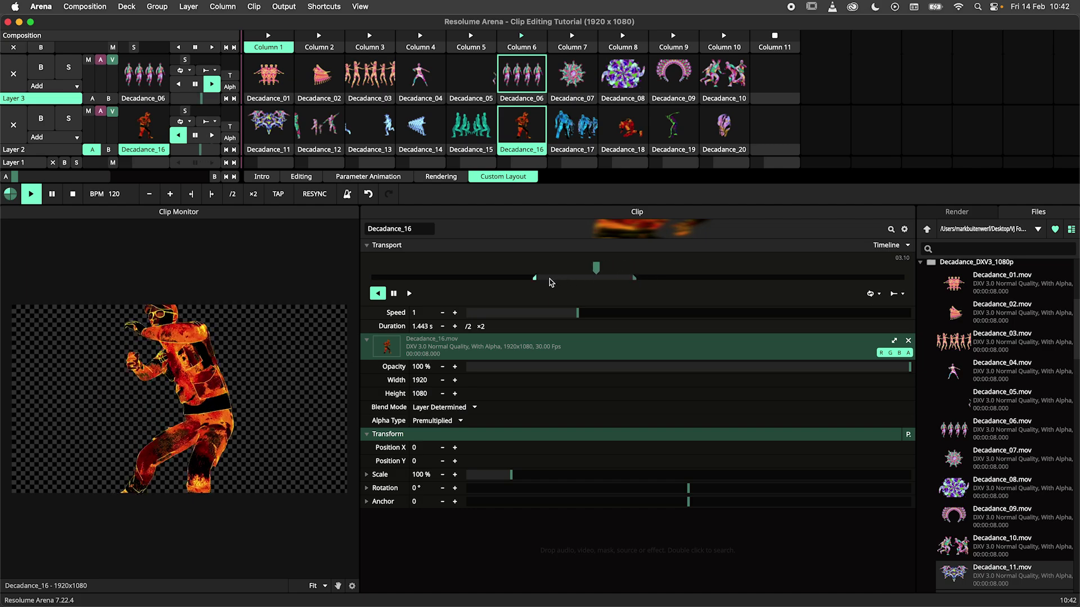